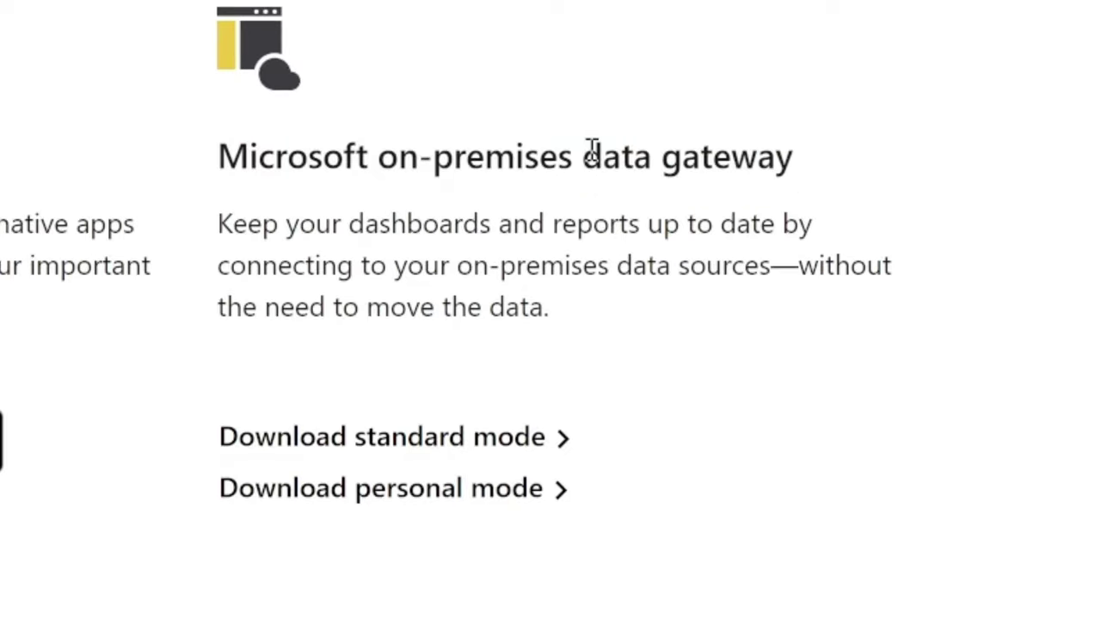
# Highlight 'data gateway' and scroll down to the standard vs personal mode comparison table.
pyautogui.moveTo(576, 169); pyautogui.dragTo(879, 220)
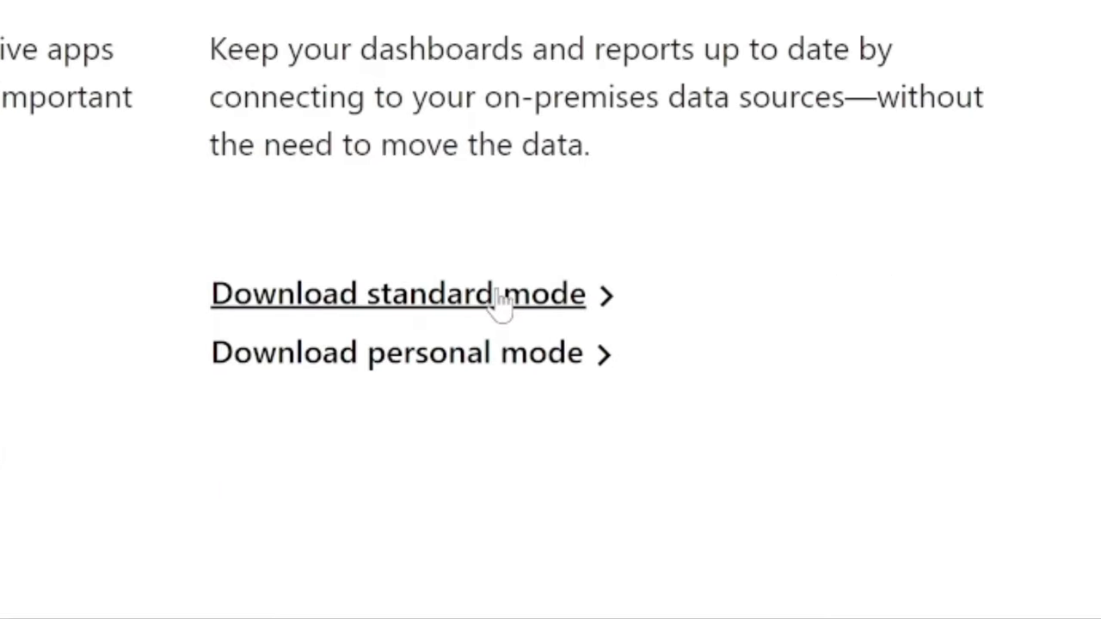
pyautogui.scroll(-2, 501, 305)
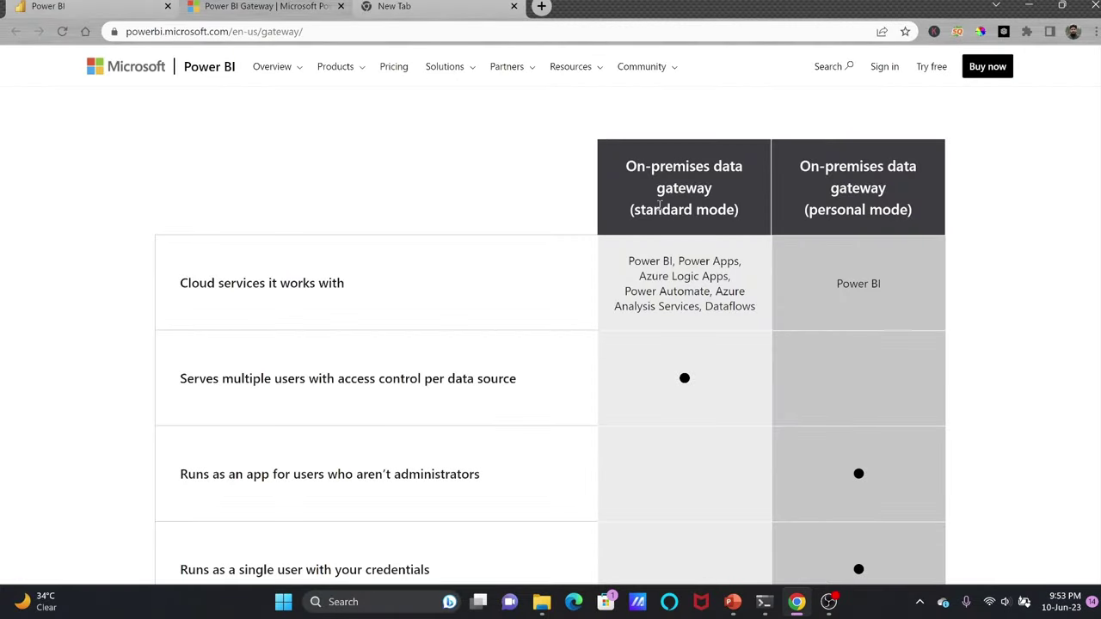
pyautogui.moveTo(631, 210); pyautogui.dragTo(738, 209)
pyautogui.click(628, 261)
pyautogui.moveTo(661, 183); pyautogui.dragTo(823, 247)
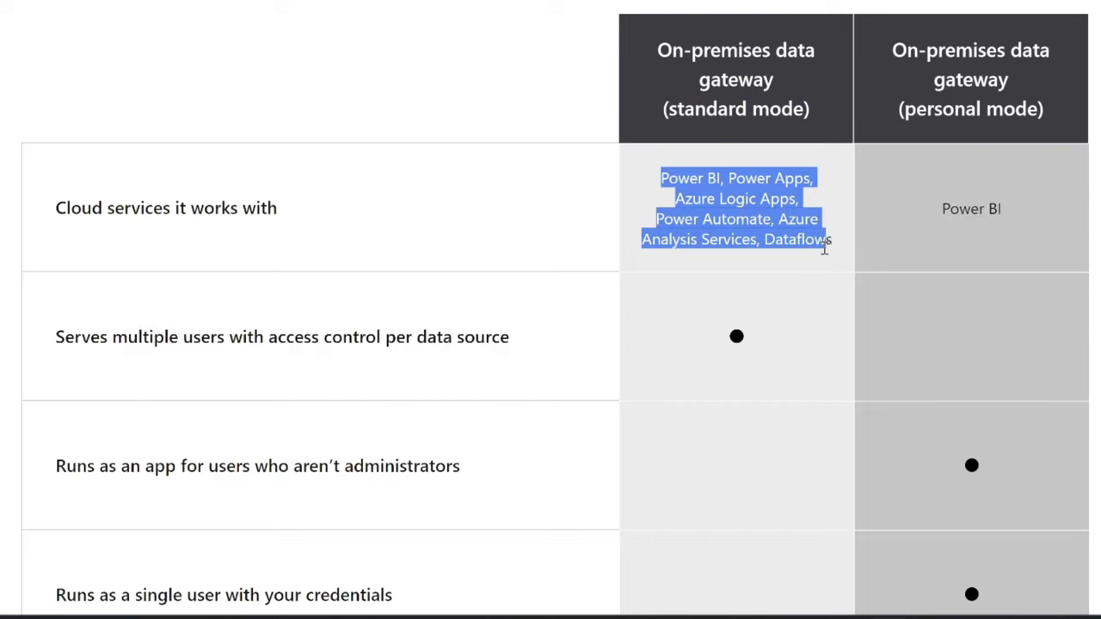
pyautogui.click(697, 219)
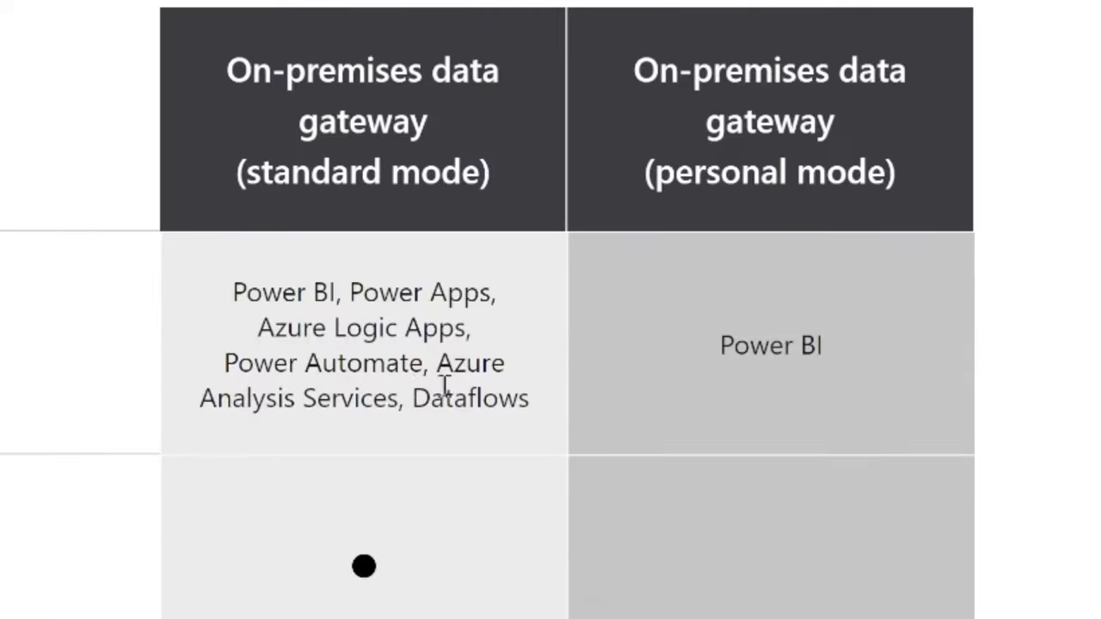
pyautogui.moveTo(780, 220); pyautogui.dragTo(795, 228)
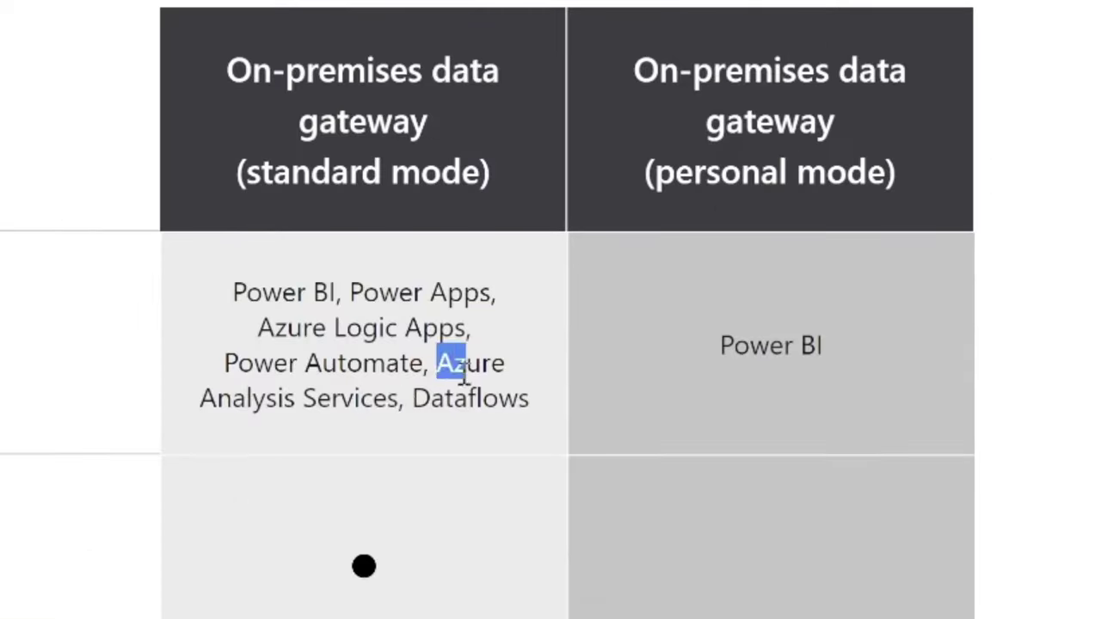
pyautogui.moveTo(465, 378); pyautogui.dragTo(540, 418)
pyautogui.tripleClick(772, 295)
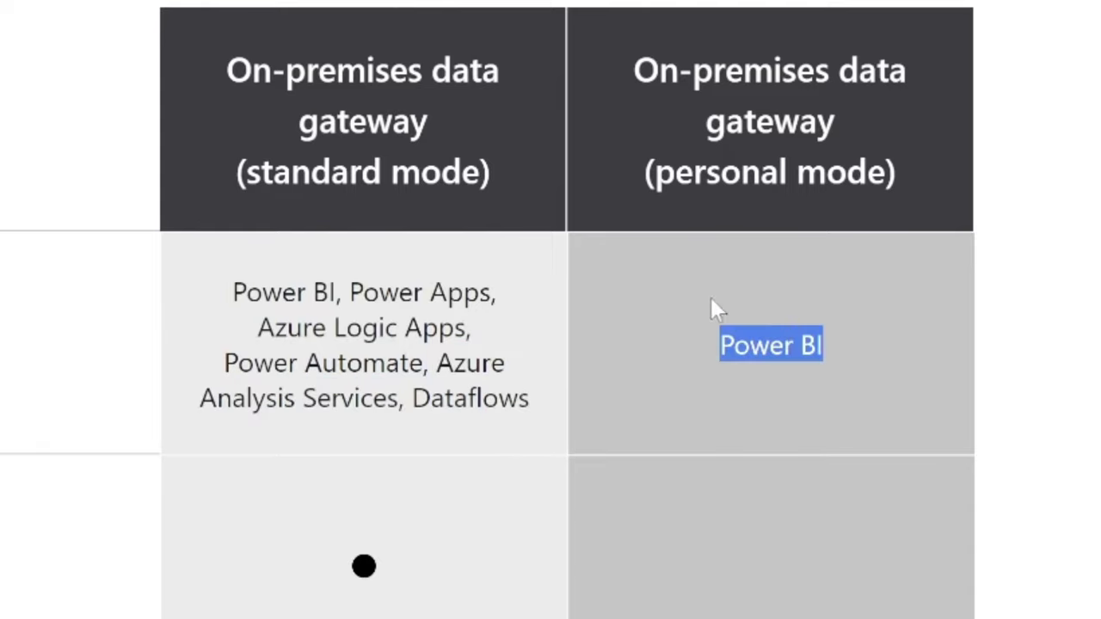
pyautogui.click(731, 344)
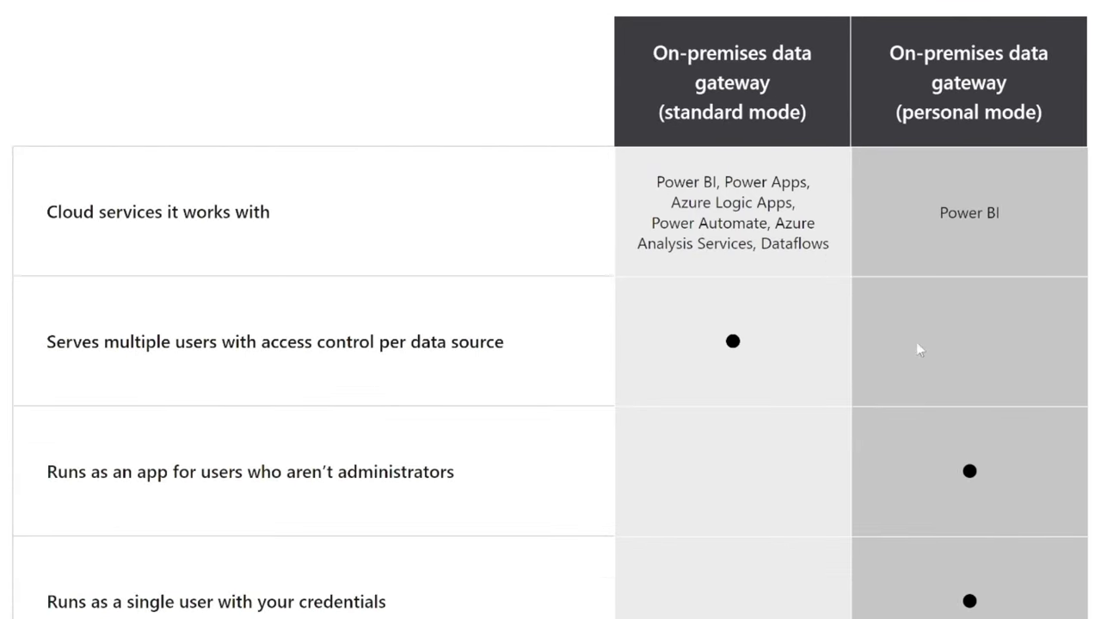
pyautogui.scroll(-1, 877, 361)
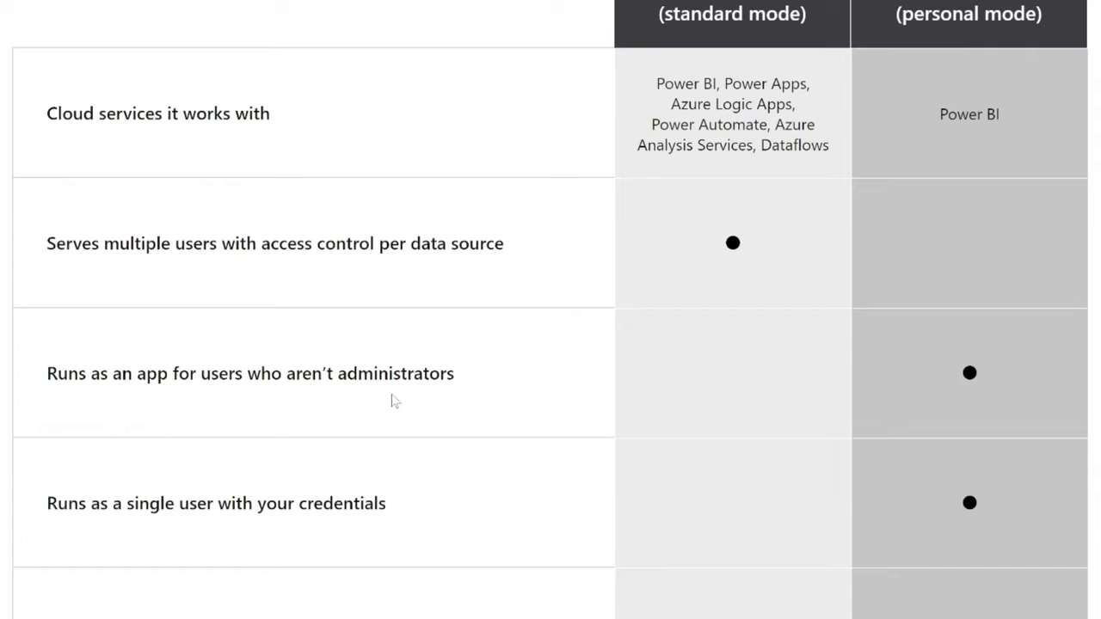
pyautogui.scroll(-1, 433, 393)
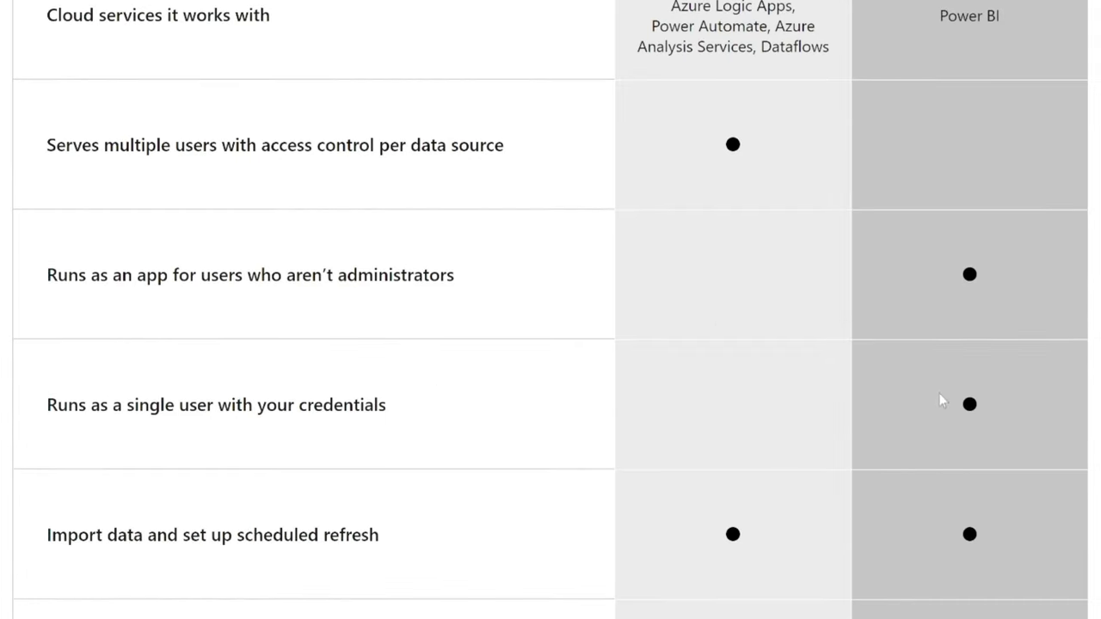
pyautogui.scroll(-1, 941, 395)
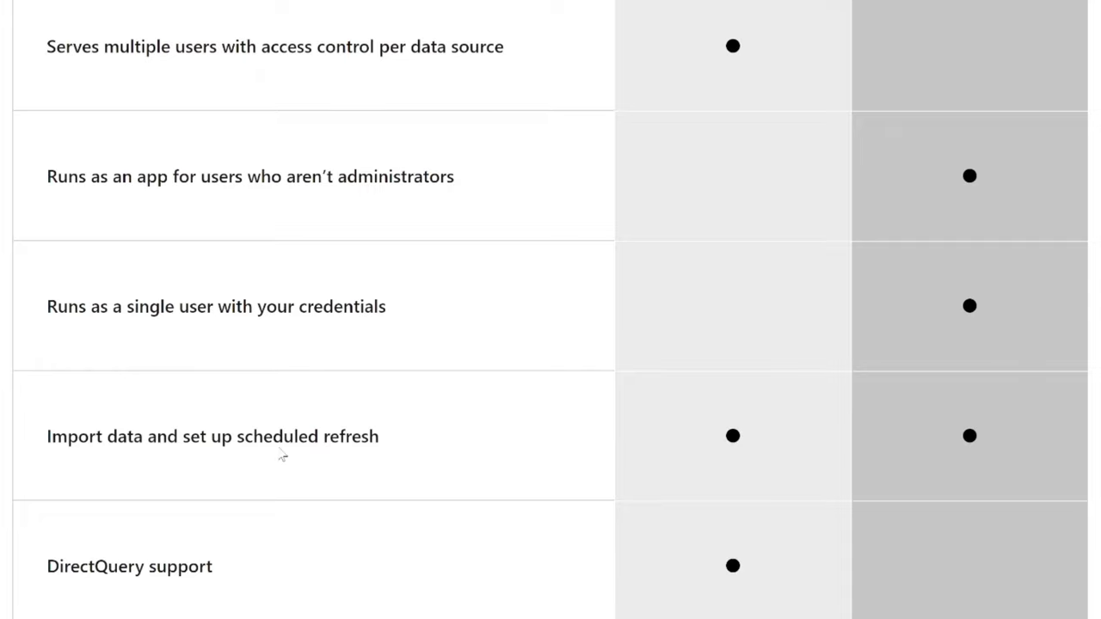
pyautogui.scroll(2, 766, 434)
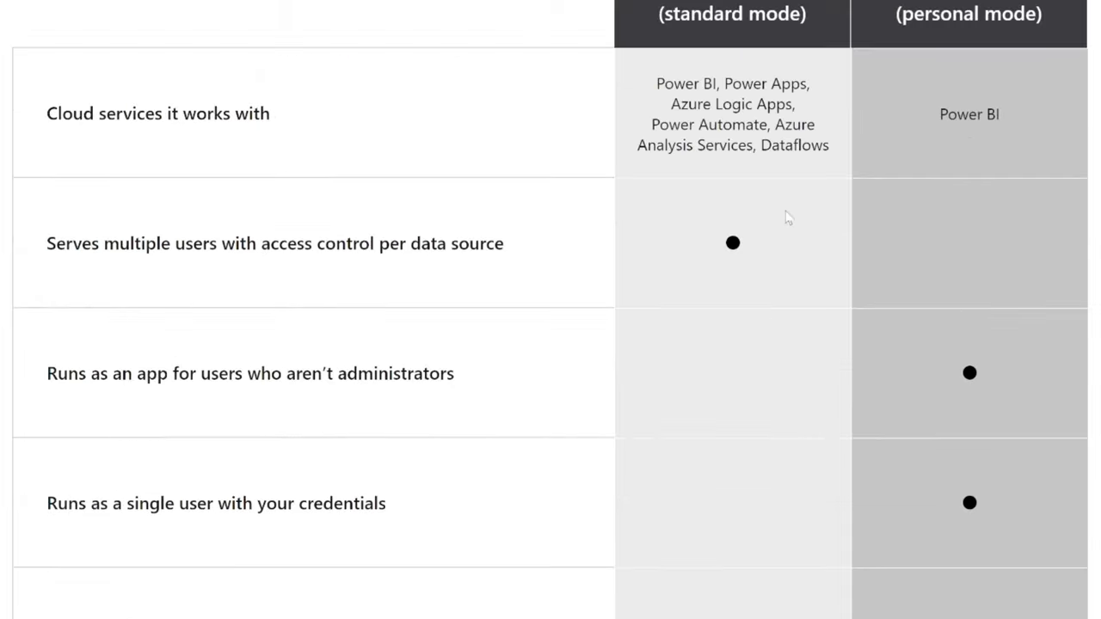
pyautogui.scroll(-3, 783, 222)
pyautogui.scroll(1, 753, 248)
pyautogui.scroll(3, 744, 255)
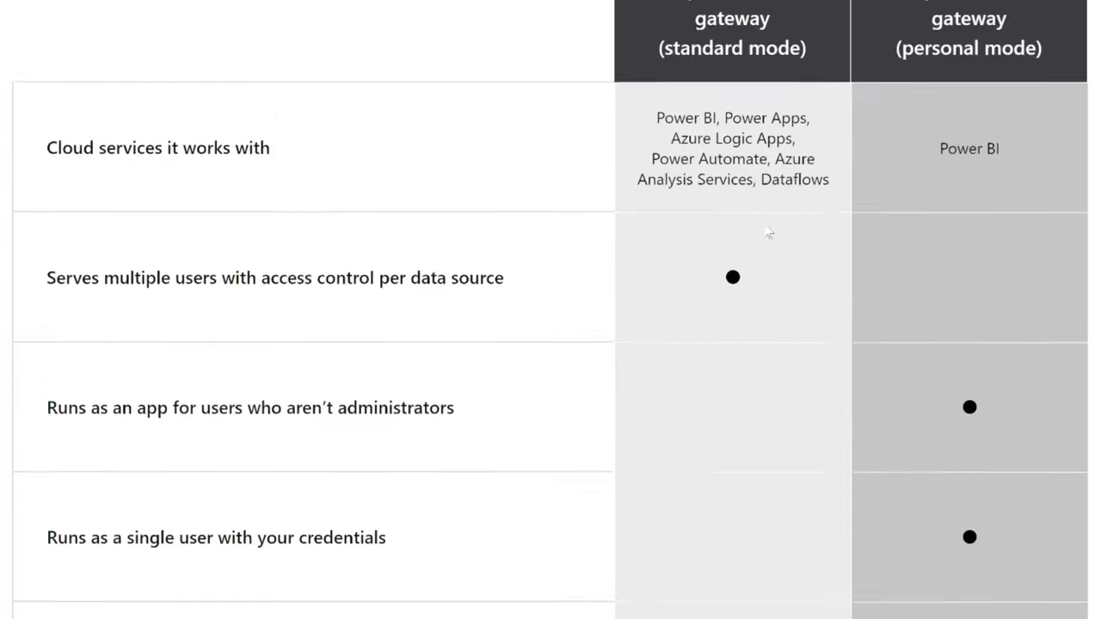
pyautogui.scroll(-1, 653, 159)
pyautogui.scroll(-5, 619, 189)
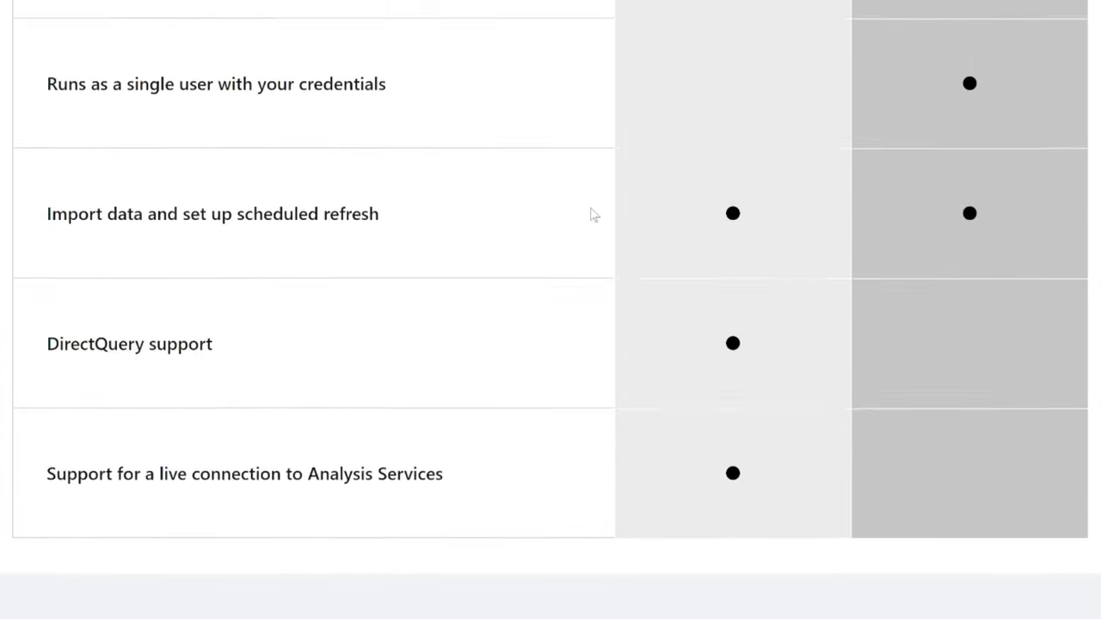
pyautogui.scroll(6, 473, 206)
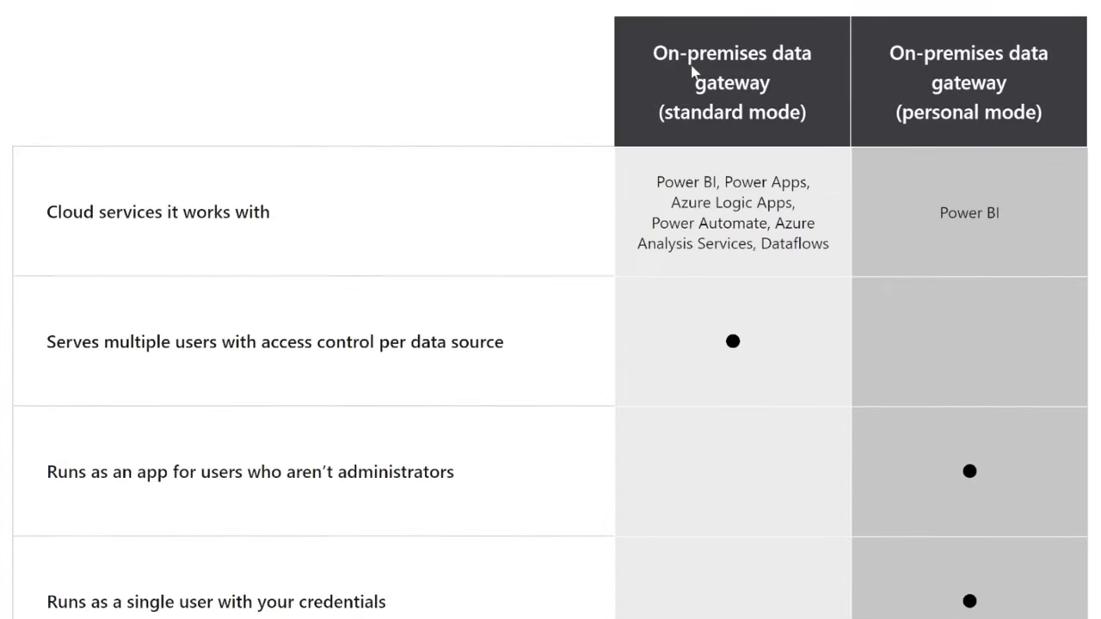
pyautogui.moveTo(663, 114); pyautogui.dragTo(1064, 137)
pyautogui.click(536, 136)
pyautogui.scroll(-3, 536, 137)
pyautogui.scroll(4, 536, 136)
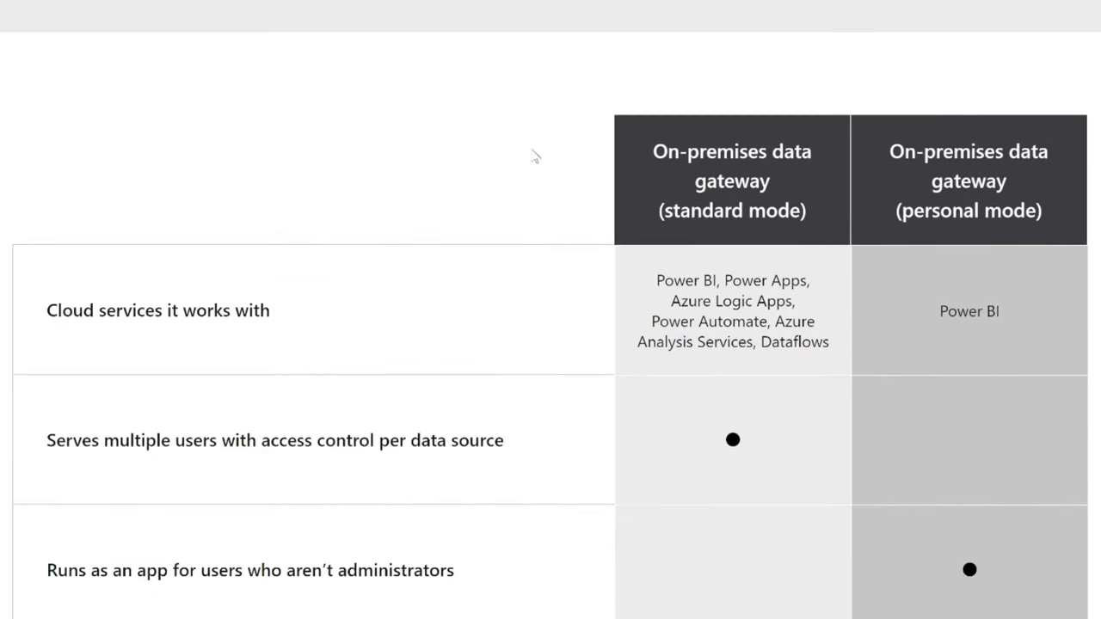
pyautogui.scroll(-5, 519, 189)
pyautogui.scroll(14, 521, 191)
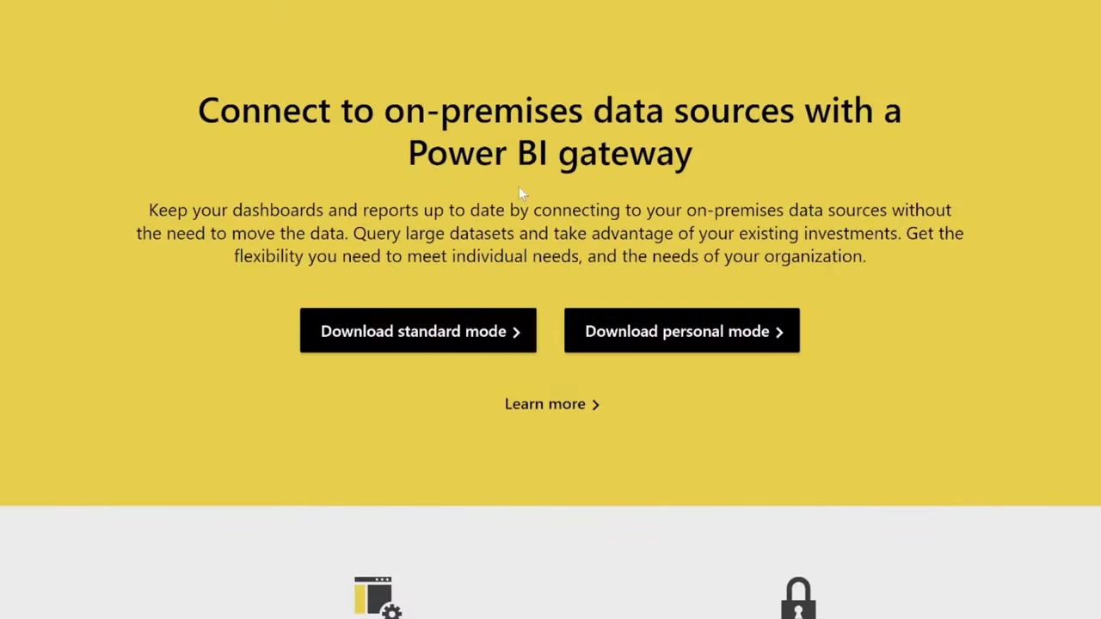
# Download the standard-mode GatewayInstall.exe, search Windows for 'sql', and close the Access window.
pyautogui.click(495, 351)
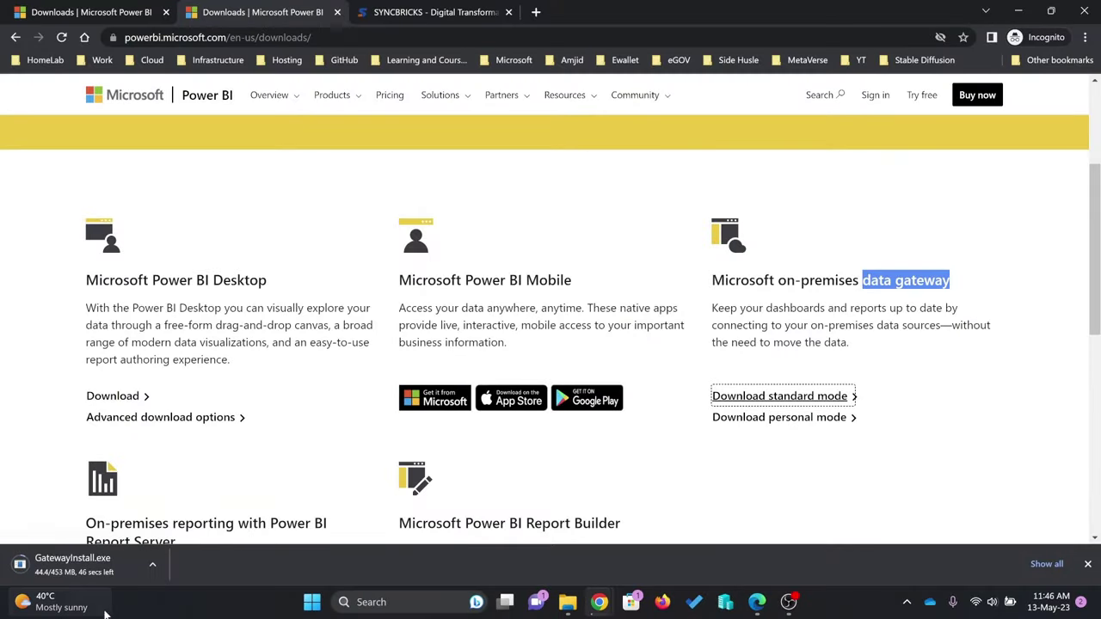
pyautogui.moveTo(64, 583)
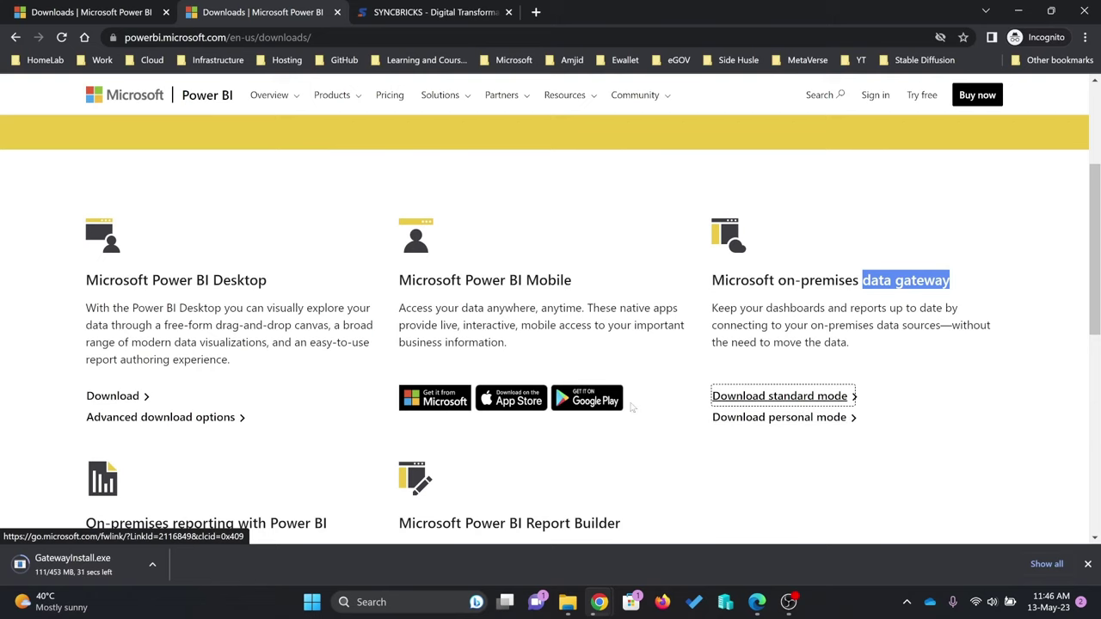
pyautogui.click(412, 602)
pyautogui.write('sql')
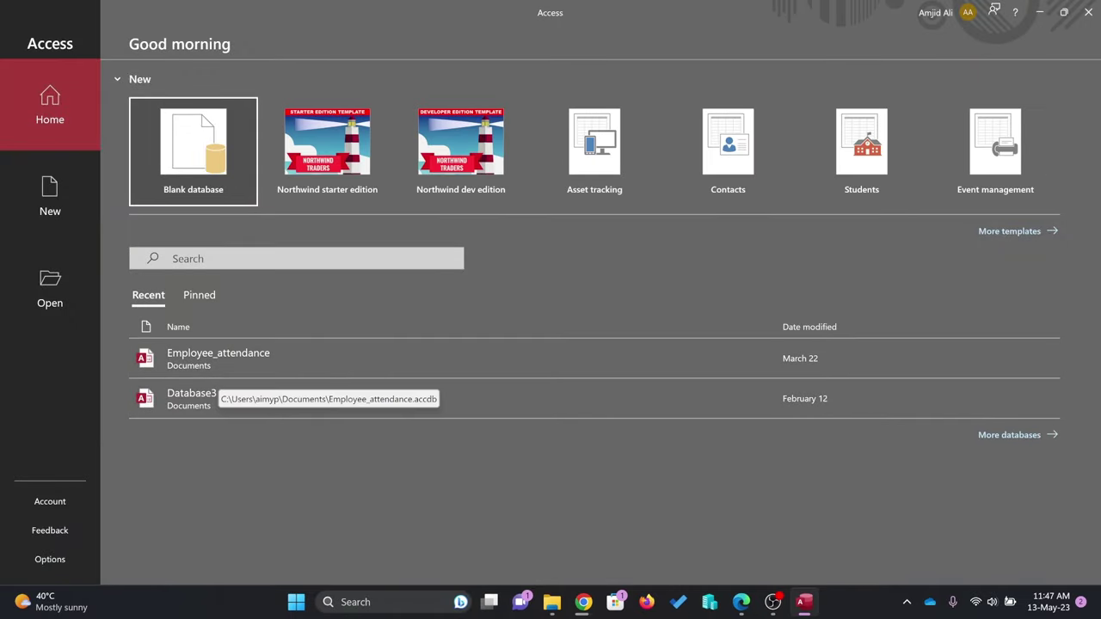
pyautogui.click(1087, 13)
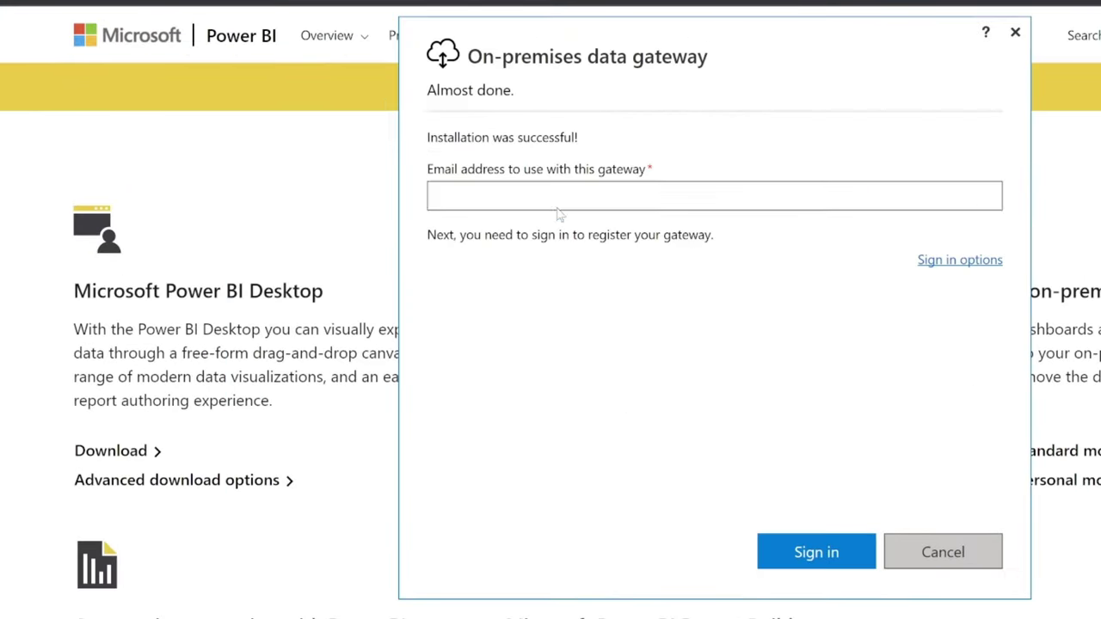
# Sign in to the gateway app with the account e-mail address.
pyautogui.click(558, 202)
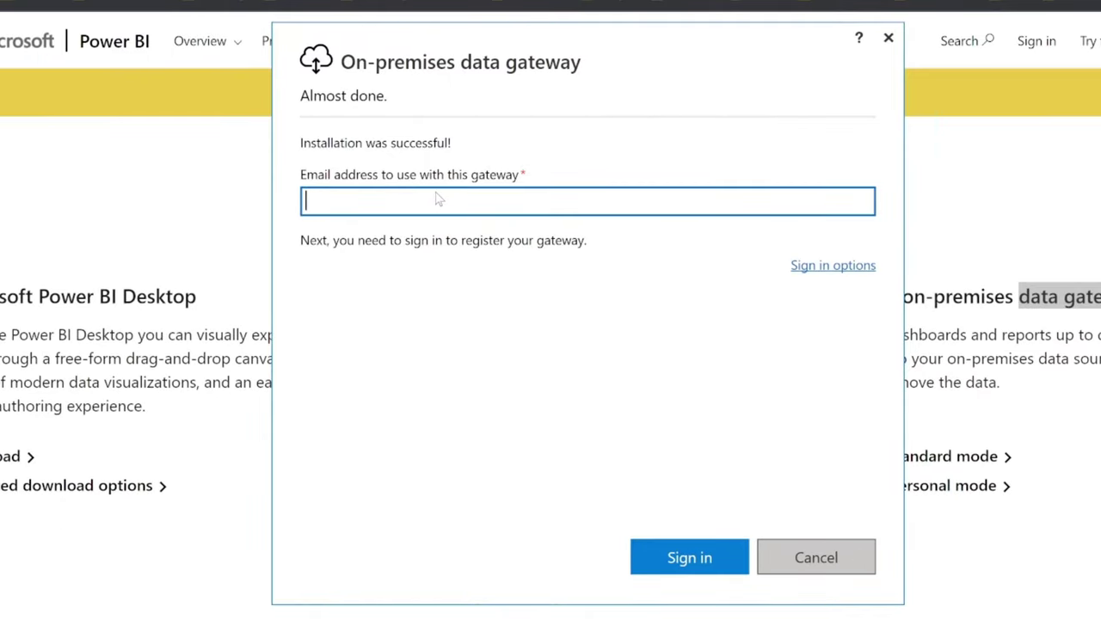
pyautogui.click(855, 268)
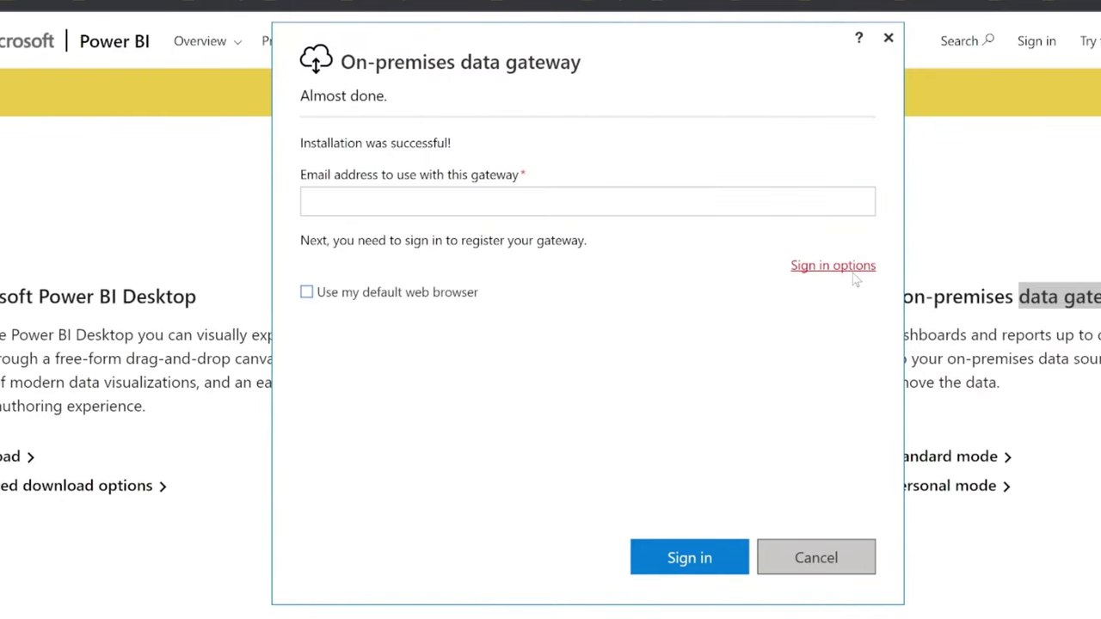
pyautogui.click(470, 213)
pyautogui.press('Return')
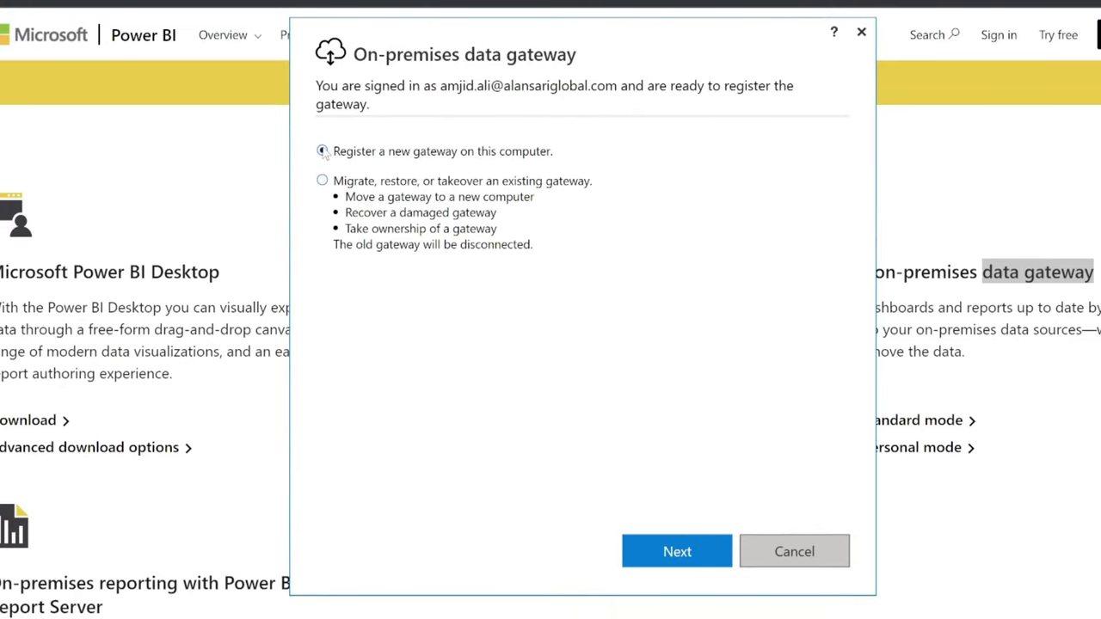
# Register a new gateway named syncbricks-amjid on this computer with a recovery key.
pyautogui.click(634, 552)
pyautogui.write('syncbricks-amjid')
pyautogui.press('Tab')
pyautogui.click(791, 526)
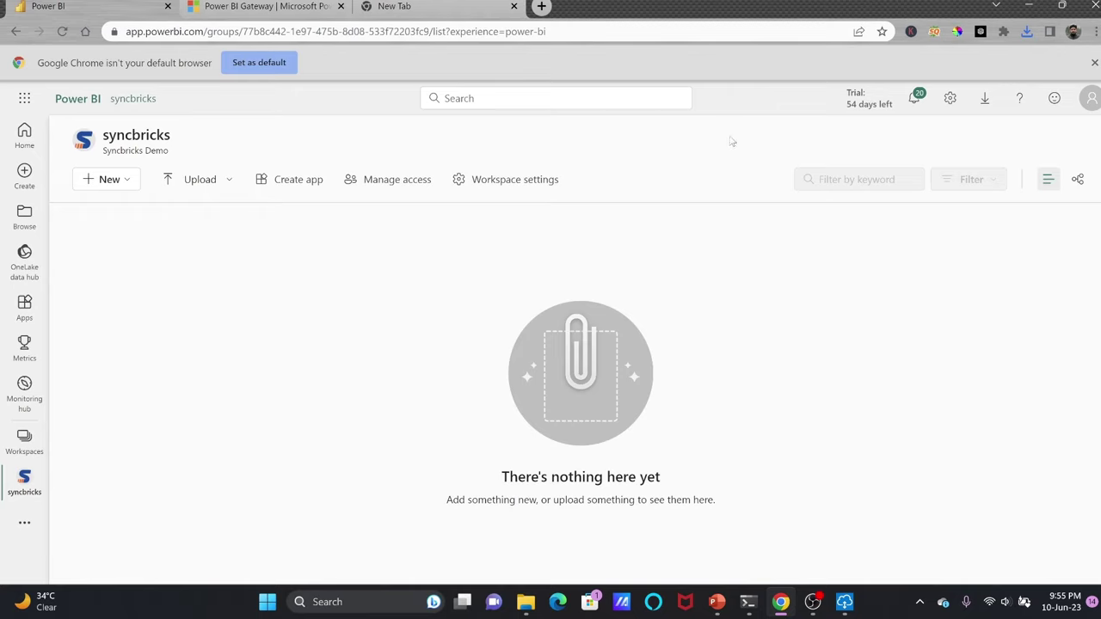
# From Manage connections and gateways, select the new gateway under On-premises data gateways.
pyautogui.click(949, 98)
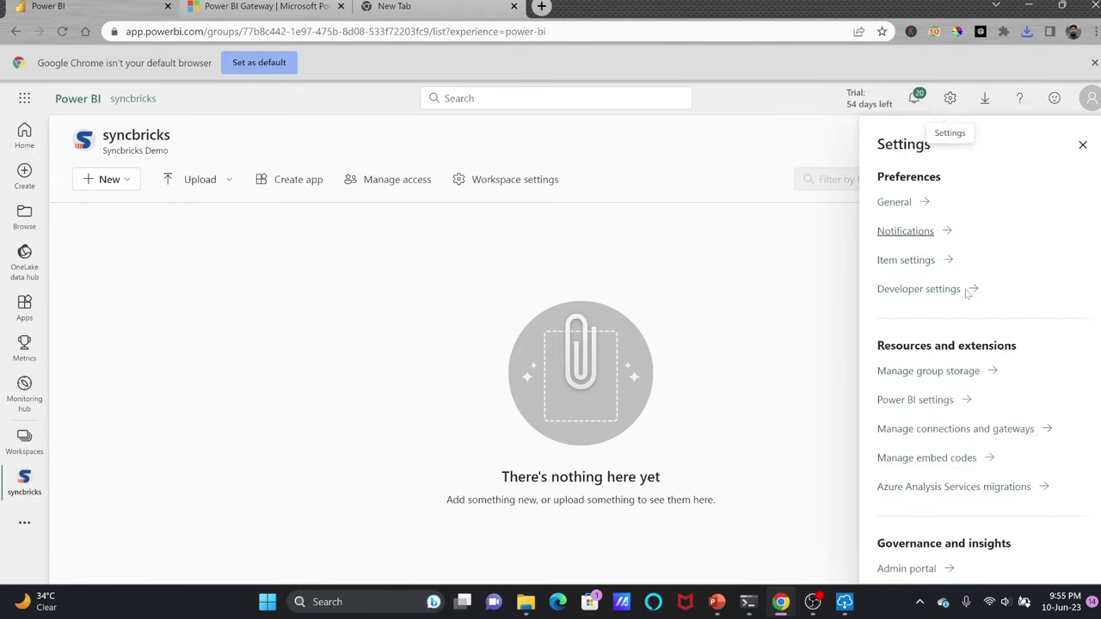
pyautogui.click(929, 429)
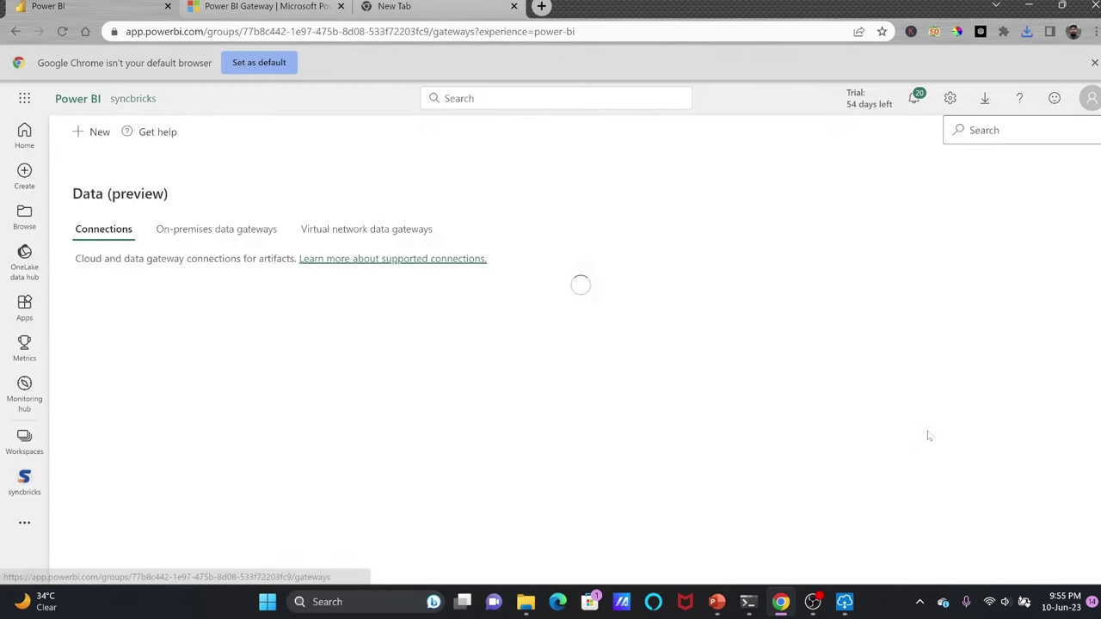
pyautogui.click(183, 240)
pyautogui.click(146, 333)
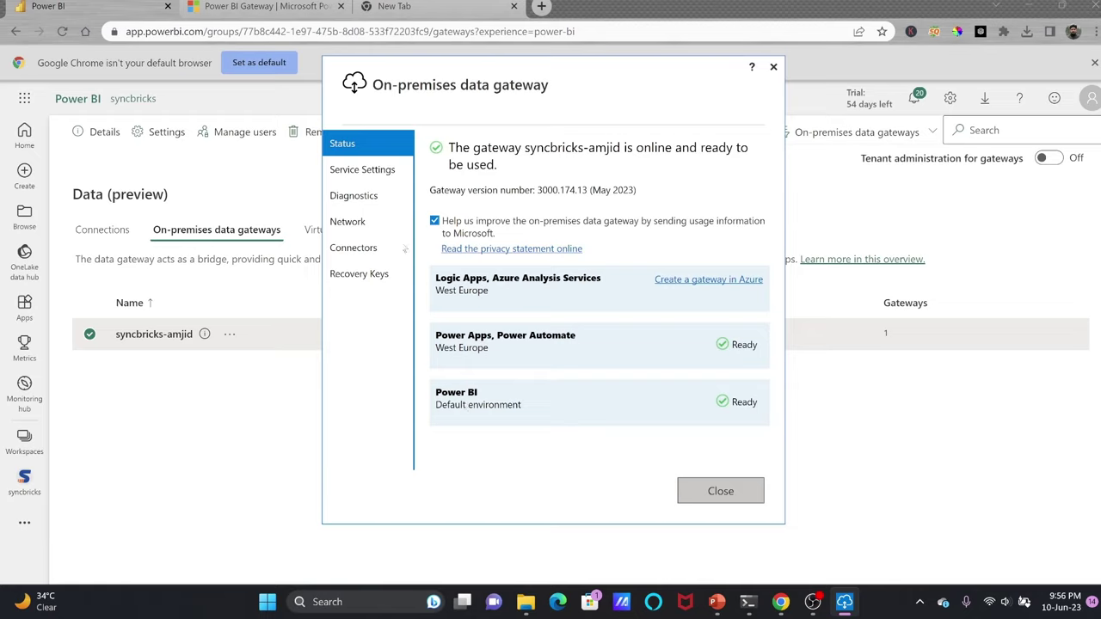
# Review Service Settings and the Custom Connectors folder path, then close the gateway app.
pyautogui.click(368, 172)
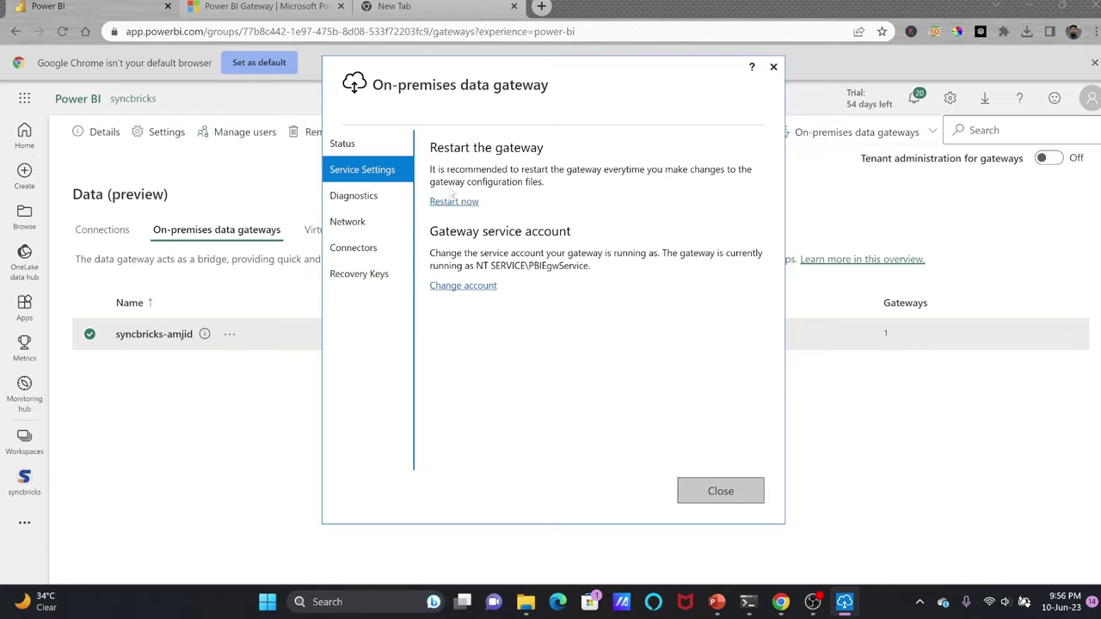
pyautogui.click(357, 252)
pyautogui.moveTo(522, 211); pyautogui.dragTo(771, 221)
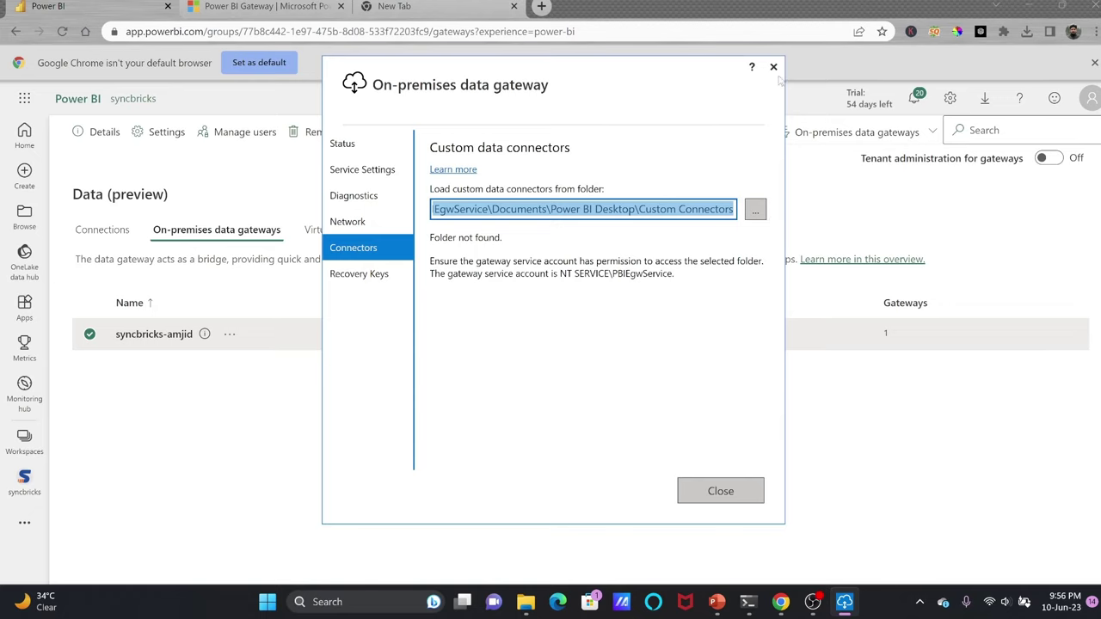
pyautogui.click(773, 67)
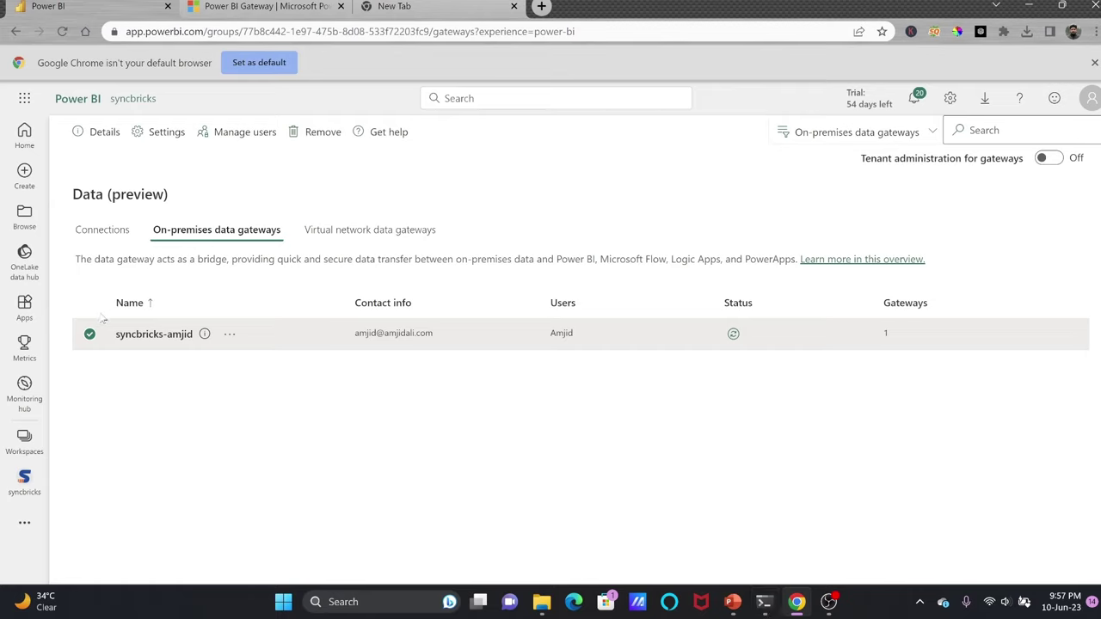
# Check the syncbricks-amjid gateway's status and view its cluster details panel.
pyautogui.moveTo(116, 337); pyautogui.dragTo(194, 335)
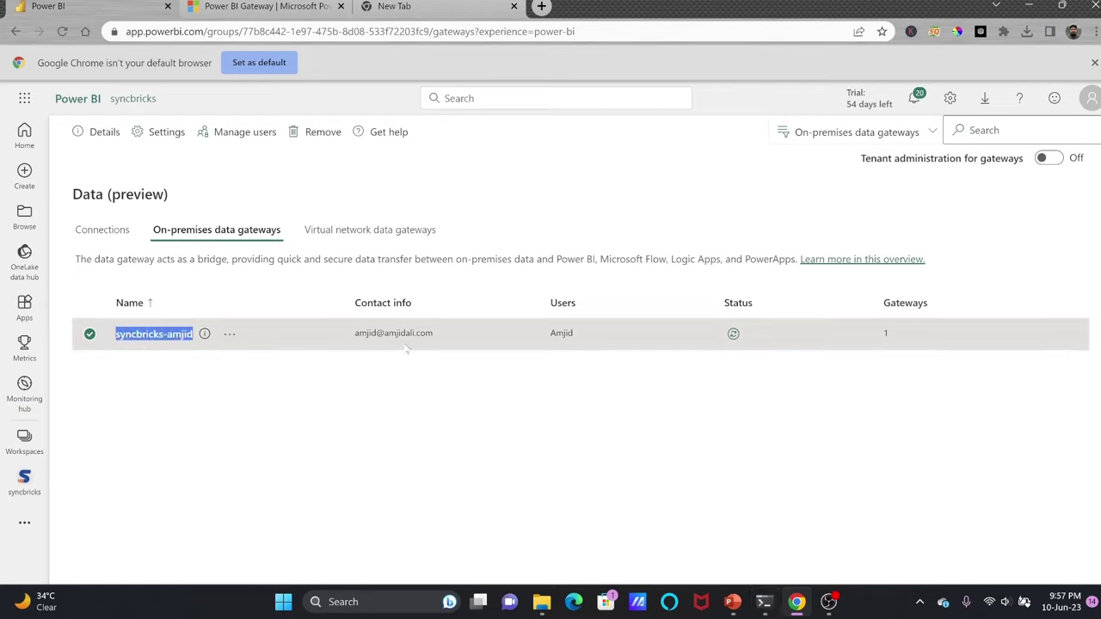
pyautogui.click(733, 333)
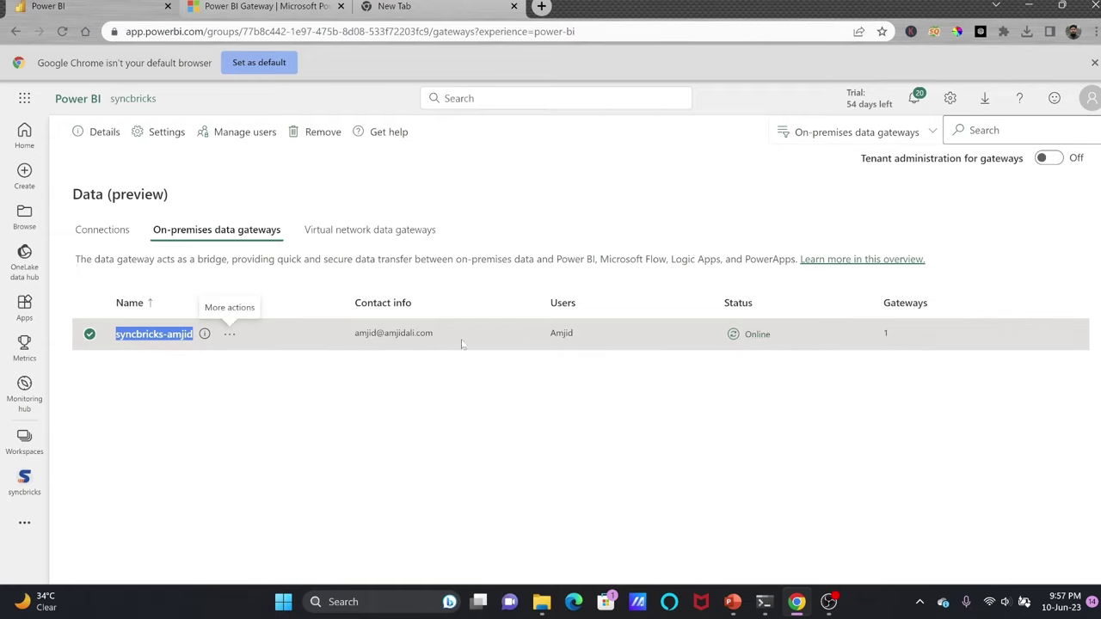
pyautogui.click(198, 337)
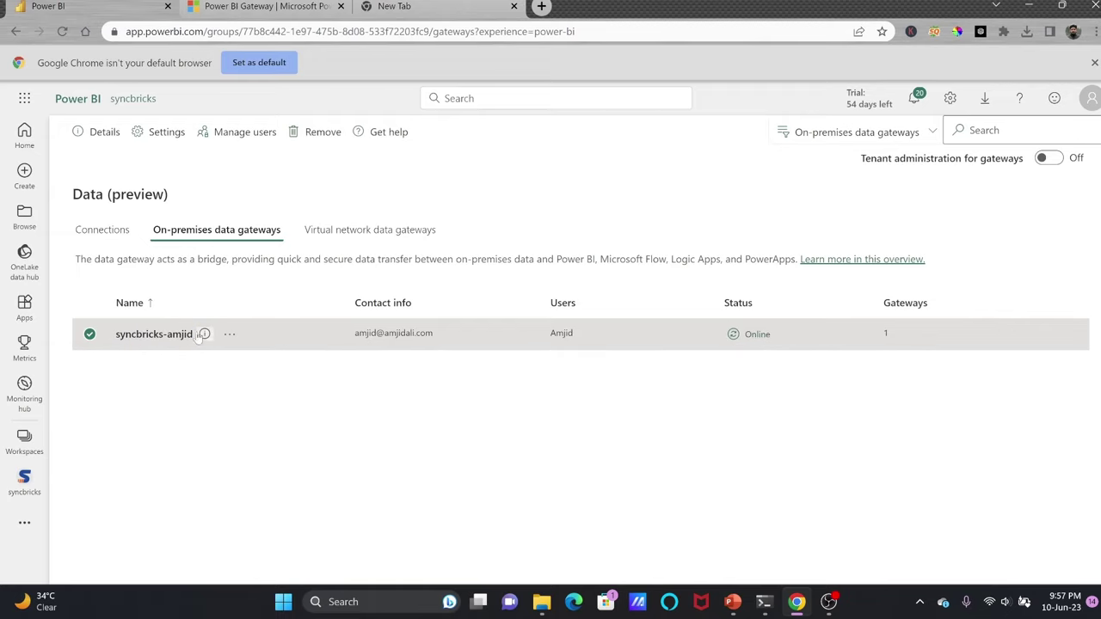
pyautogui.click(201, 335)
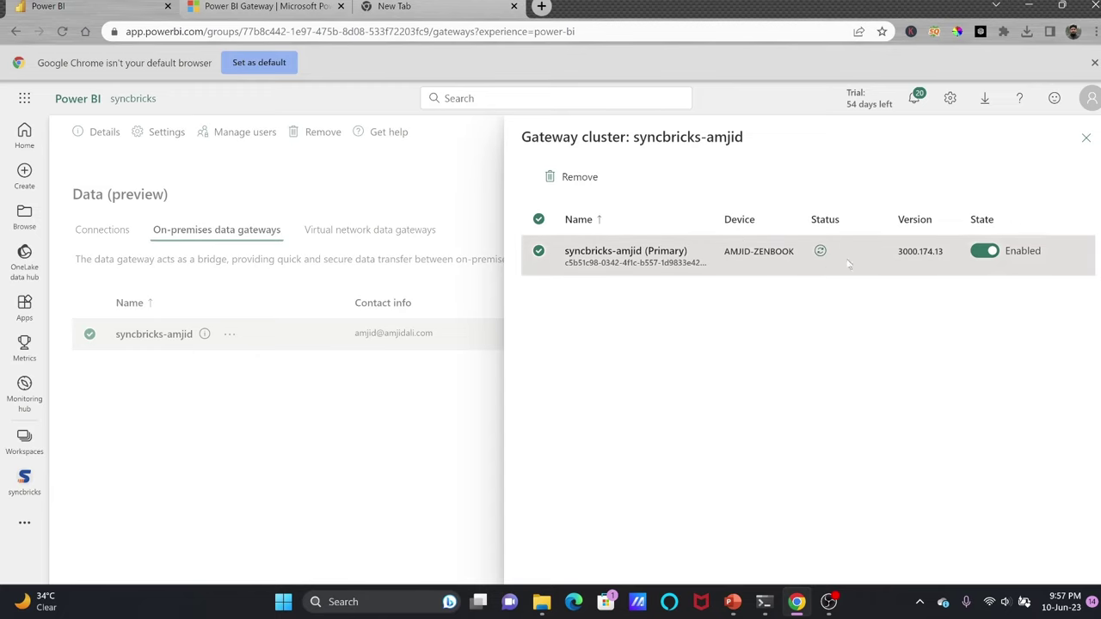
pyautogui.click(1085, 138)
# Switch between the Connections and On-premises data gateways lists, then start a Windows search.
pyautogui.click(103, 229)
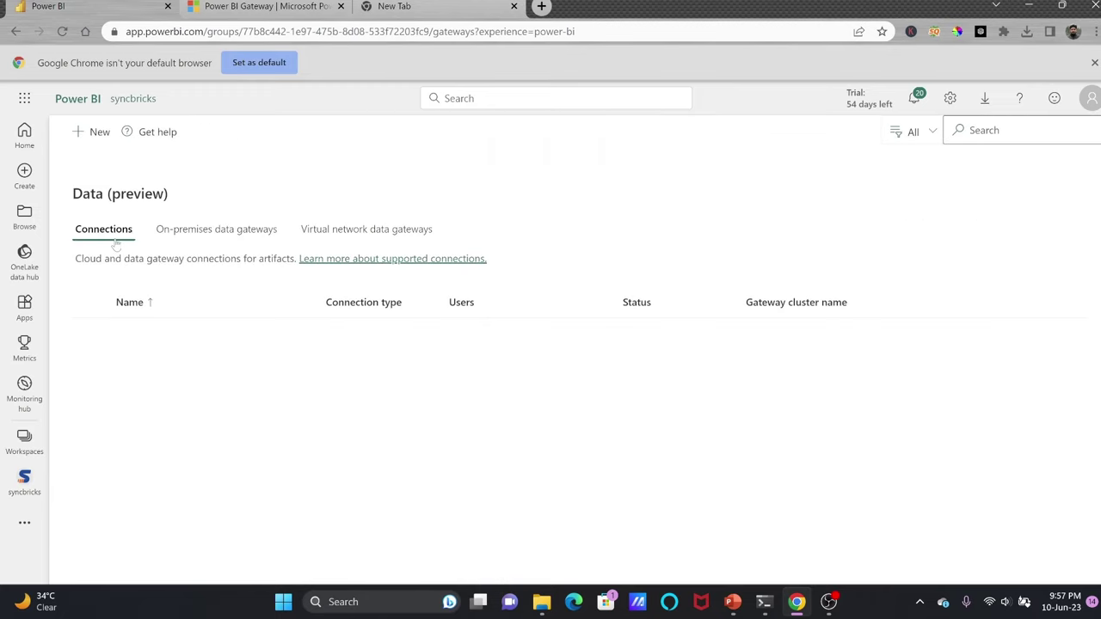
pyautogui.click(253, 239)
pyautogui.click(110, 227)
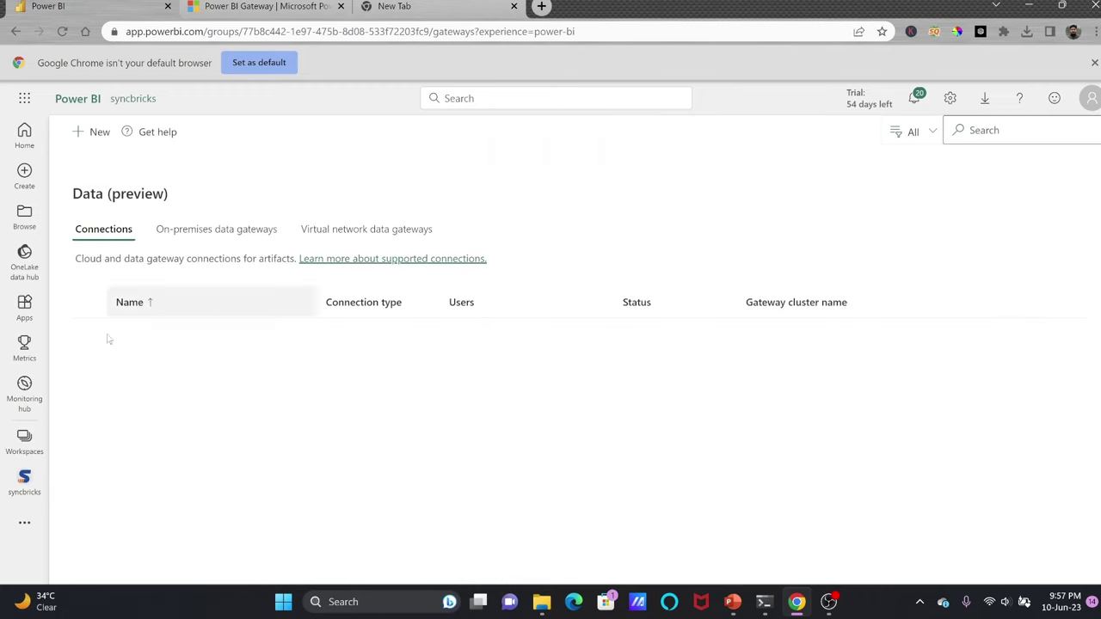
pyautogui.click(183, 239)
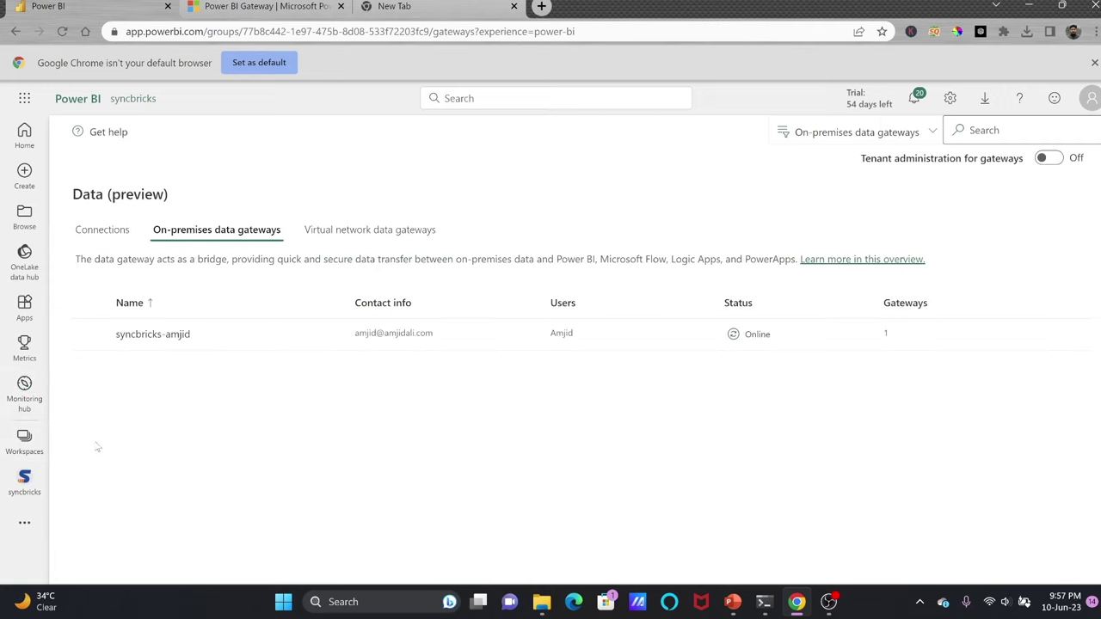
pyautogui.click(447, 601)
# Launch Power BI Desktop via 'power' search and open the syncbricks_tutorial report.
pyautogui.write('power')
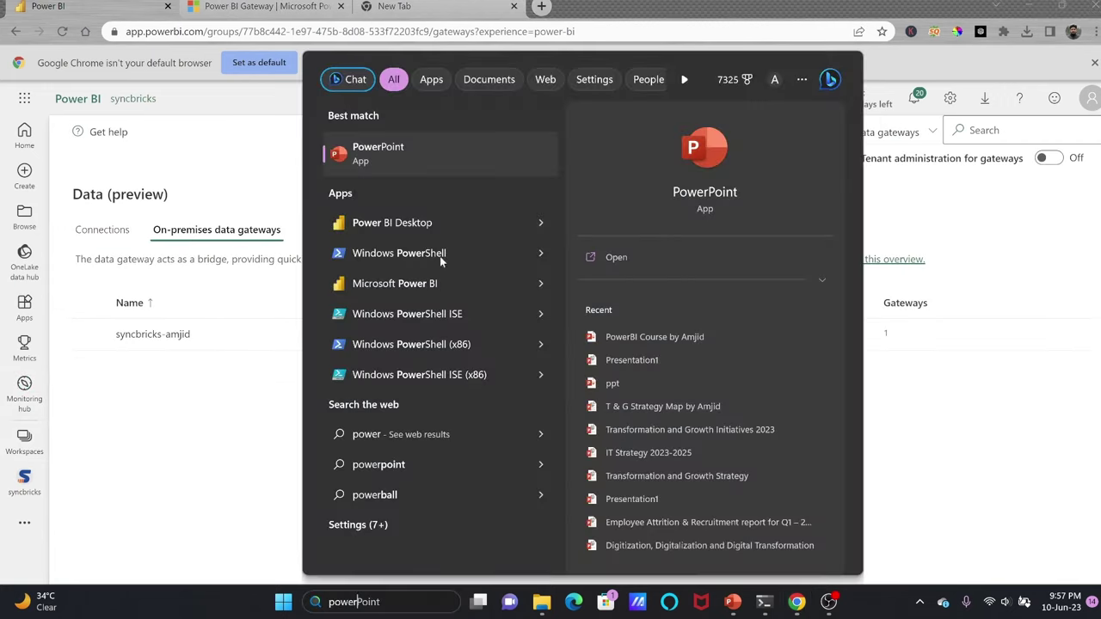
pyautogui.click(414, 221)
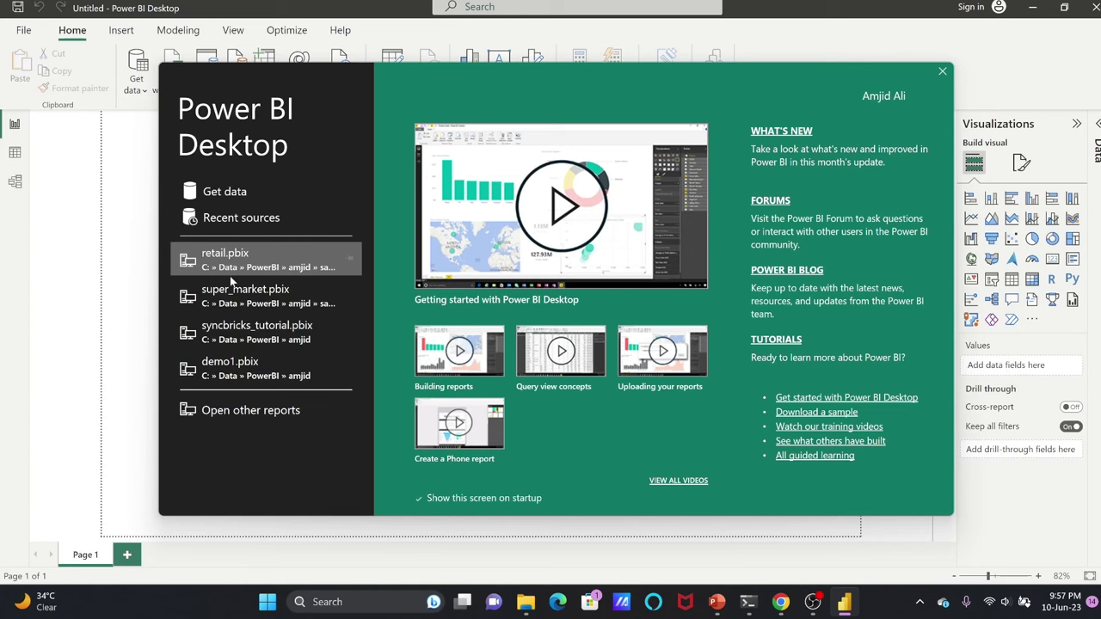
pyautogui.click(245, 338)
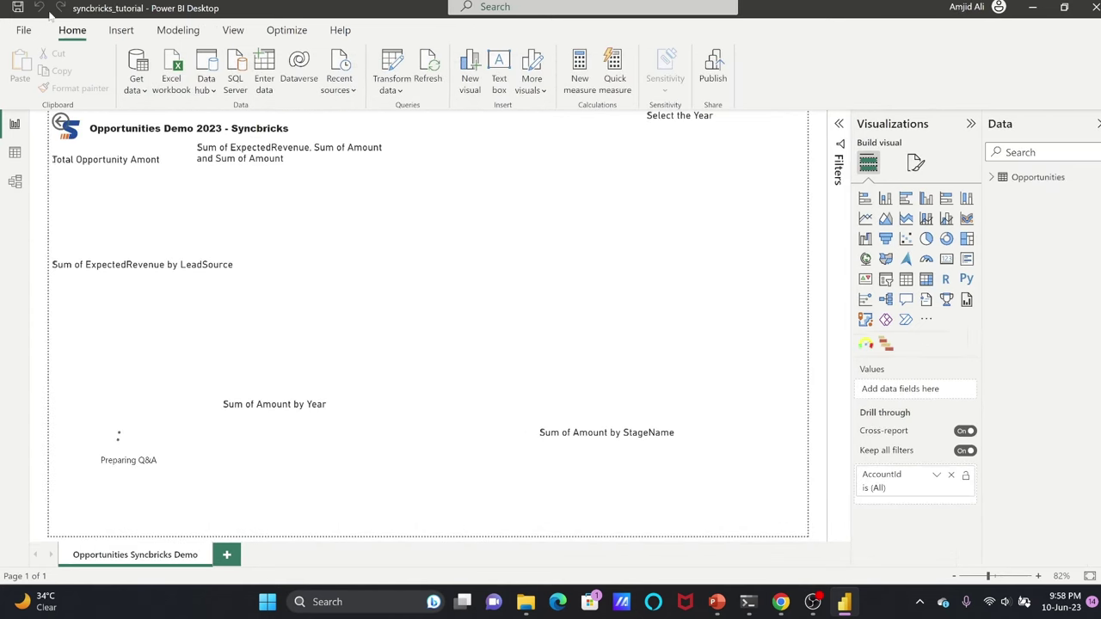
# Save the report as 'opportunities_demo' in the sample data folder.
pyautogui.click(24, 31)
pyautogui.click(17, 125)
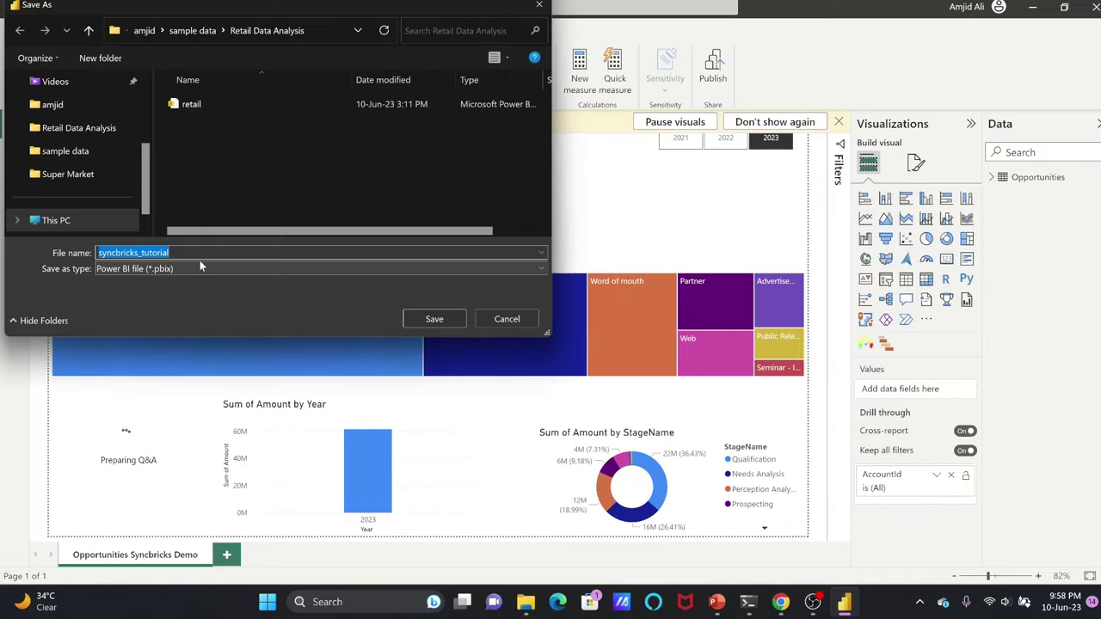
pyautogui.write('opportutn')
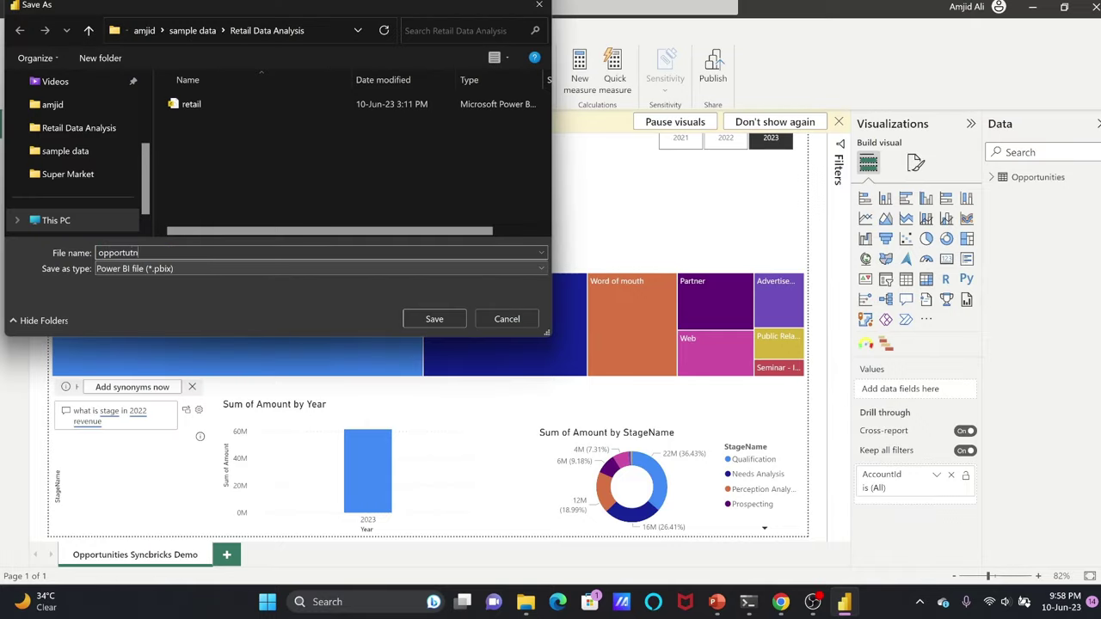
pyautogui.press('BackSpace')
pyautogui.press('BackSpace')
pyautogui.write('nities_demo')
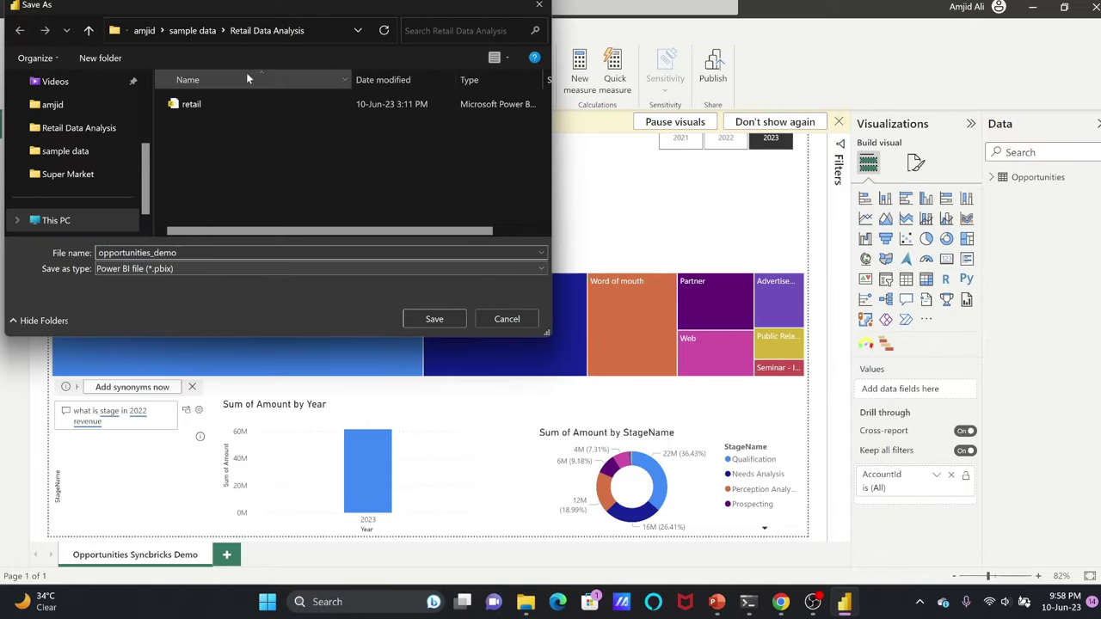
pyautogui.click(193, 30)
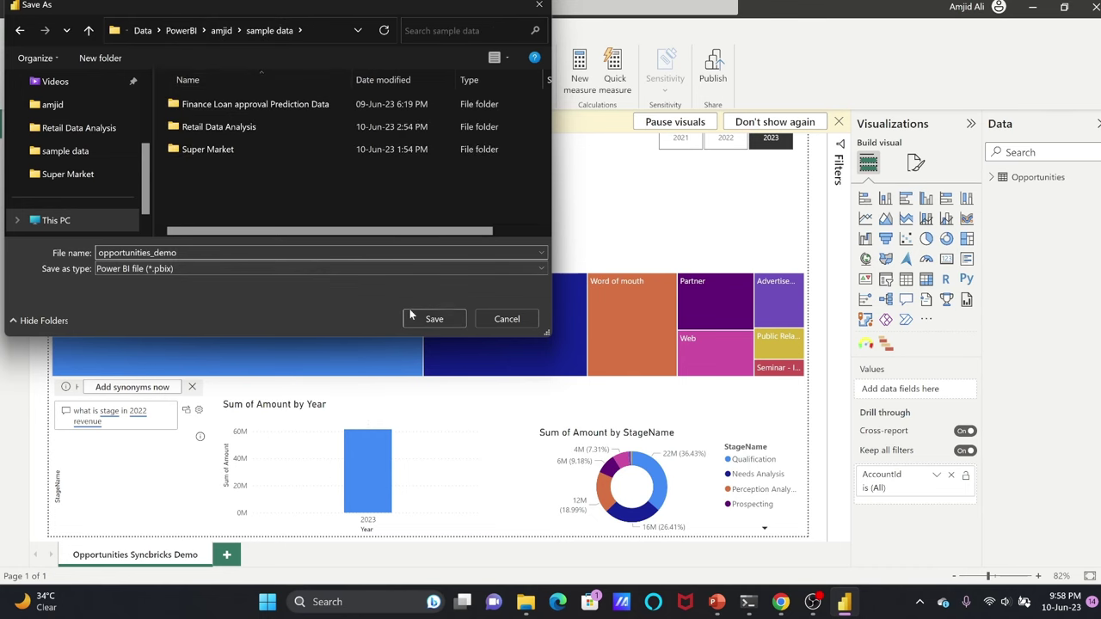
pyautogui.click(420, 318)
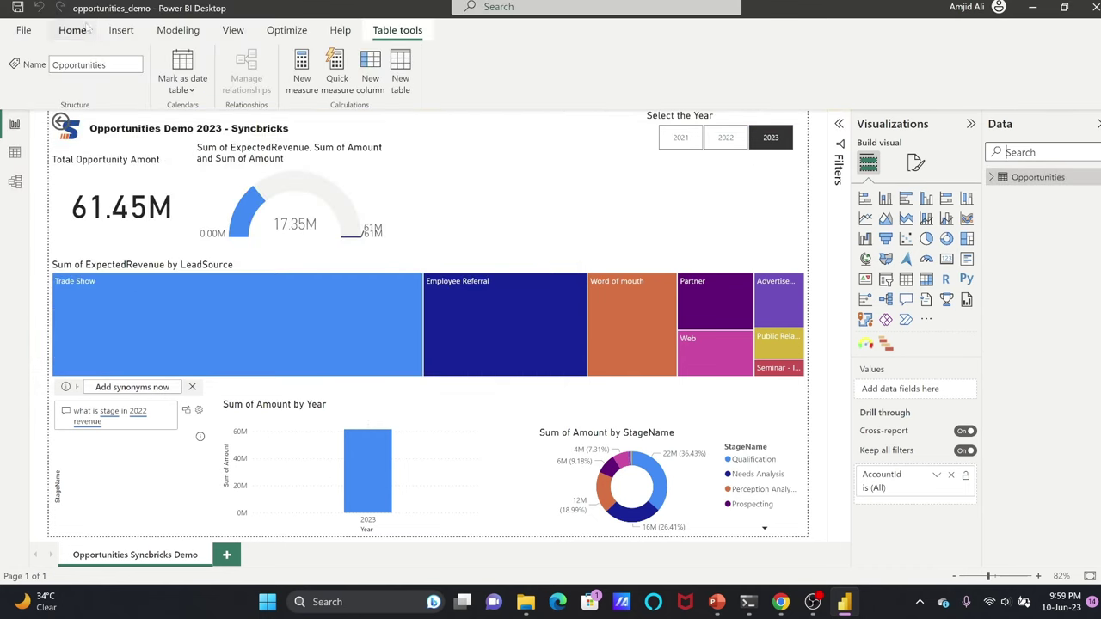
pyautogui.click(73, 30)
# Refresh the report data, view the Opportunities source file in sample data, then return to Chrome.
pyautogui.click(438, 89)
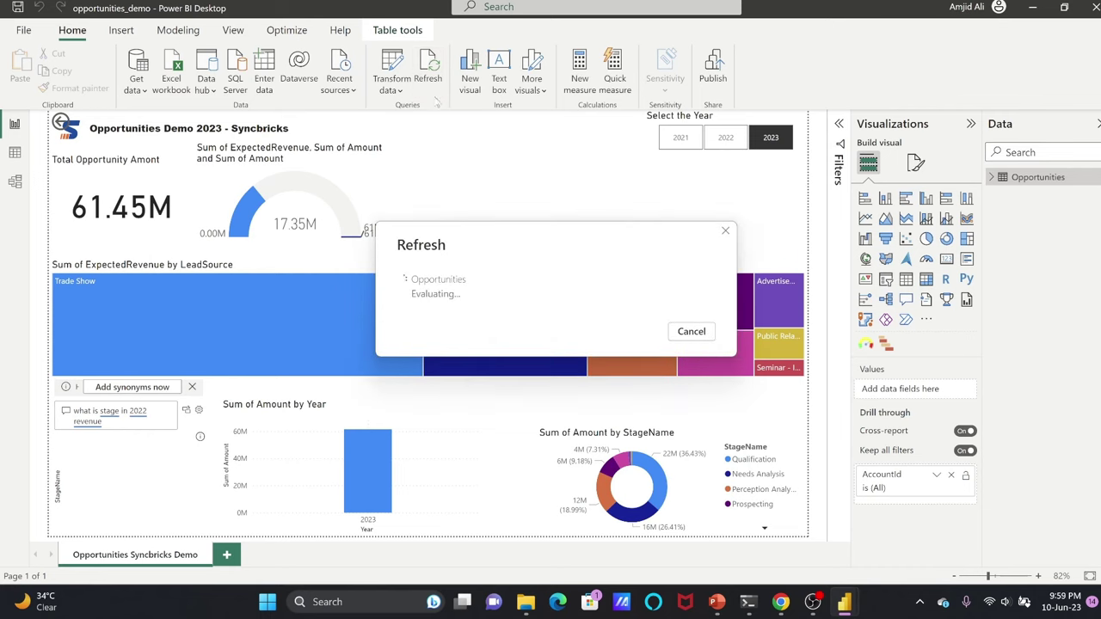
pyautogui.hotkey('alt', 'Tab')
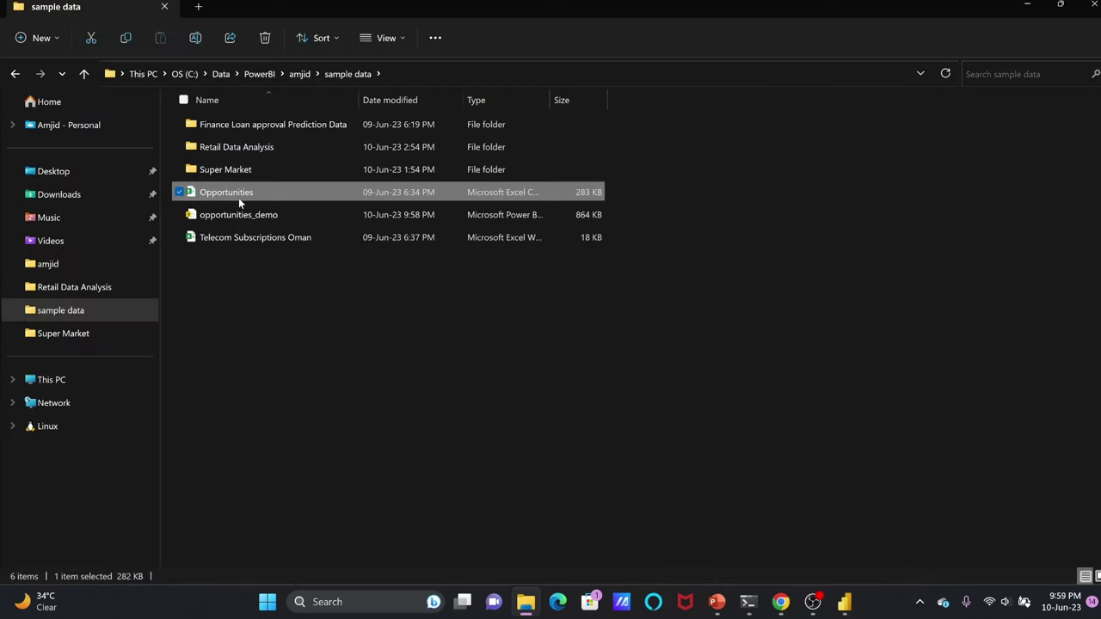
pyautogui.click(403, 74)
pyautogui.click(1027, 7)
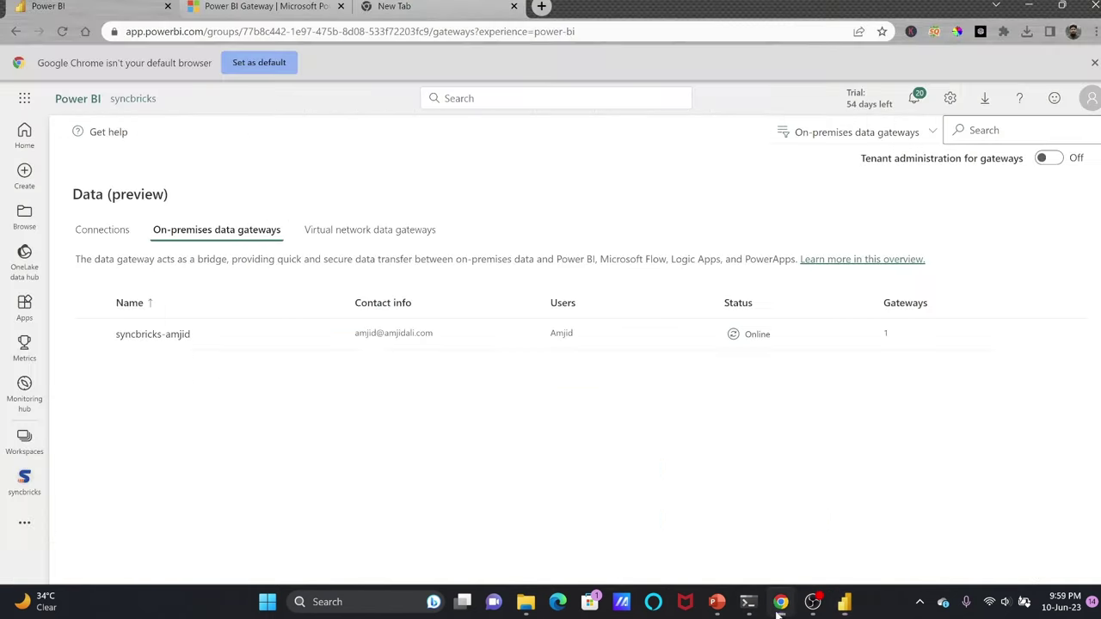
pyautogui.click(780, 601)
# Open the empty syncbricks workspace in Power BI Service, then return to Power BI Desktop.
pyautogui.click(25, 439)
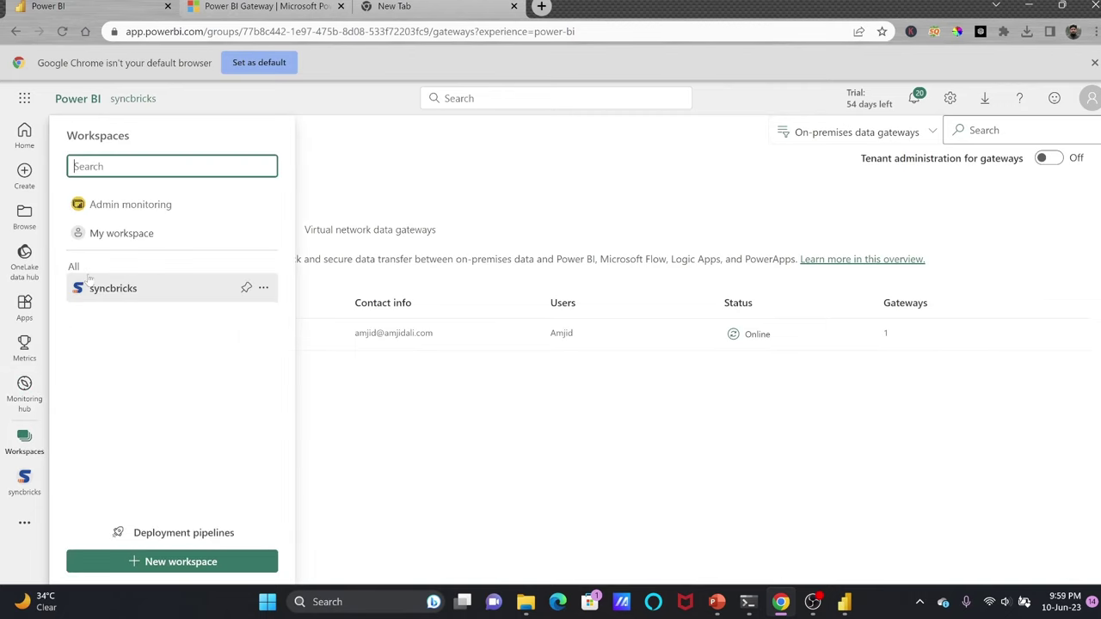
pyautogui.click(129, 290)
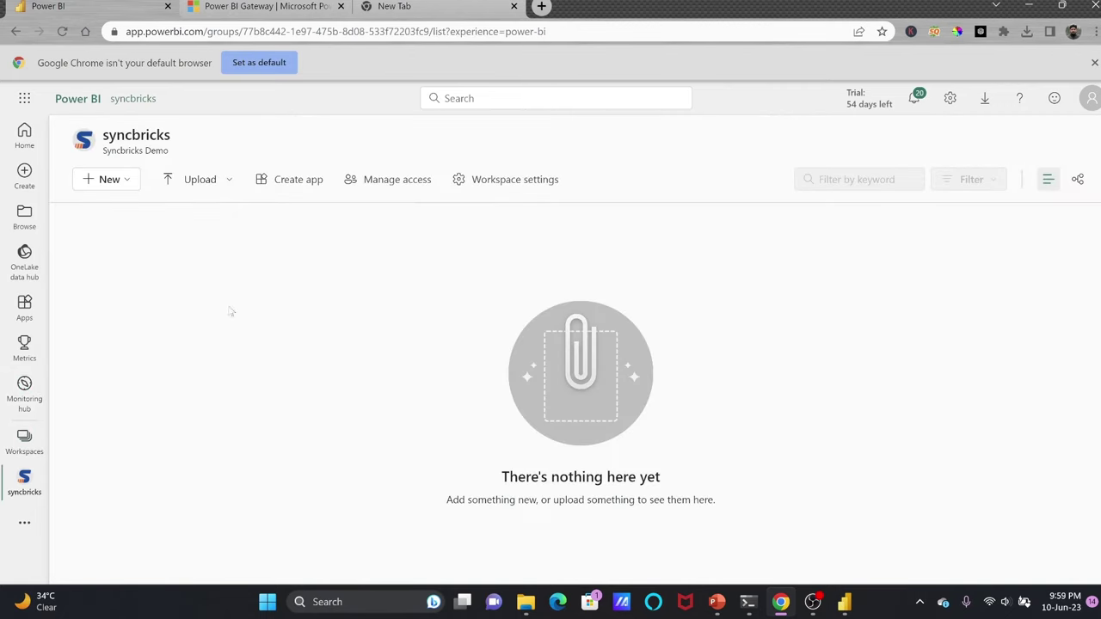
pyautogui.click(844, 601)
# Start publishing opportunities_demo and save its pending changes when prompted.
pyautogui.click(23, 29)
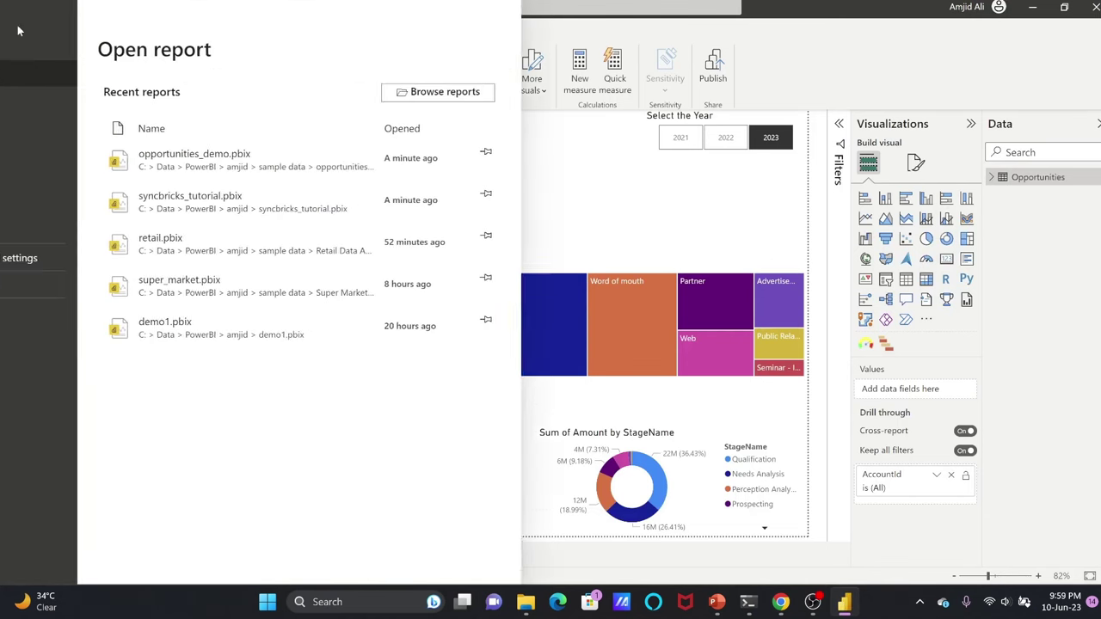
pyautogui.click(48, 231)
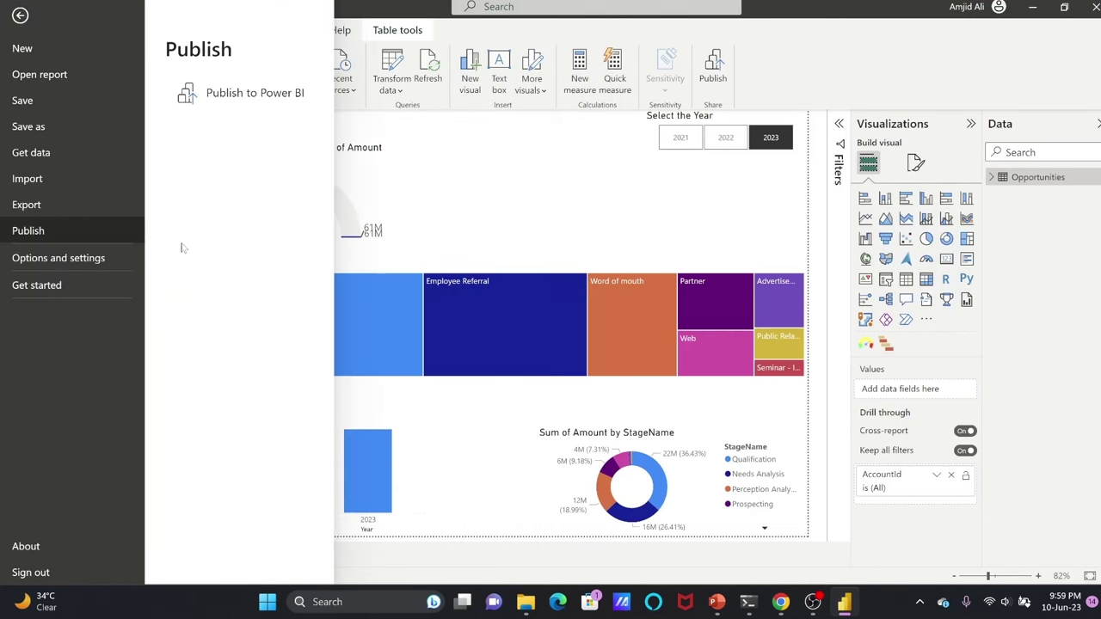
pyautogui.click(217, 96)
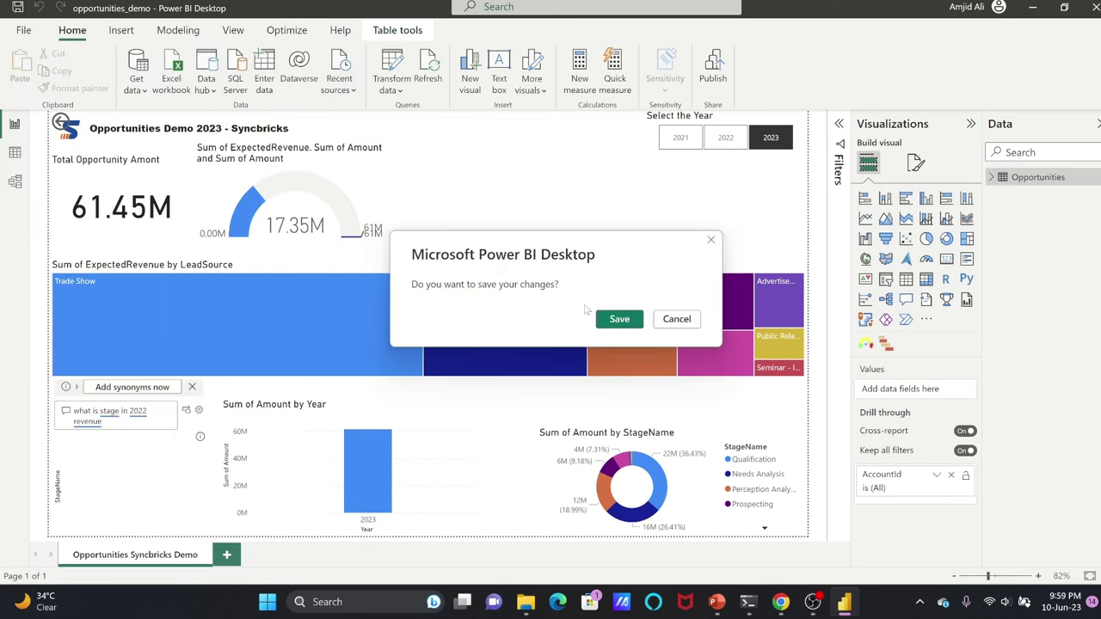
pyautogui.click(613, 320)
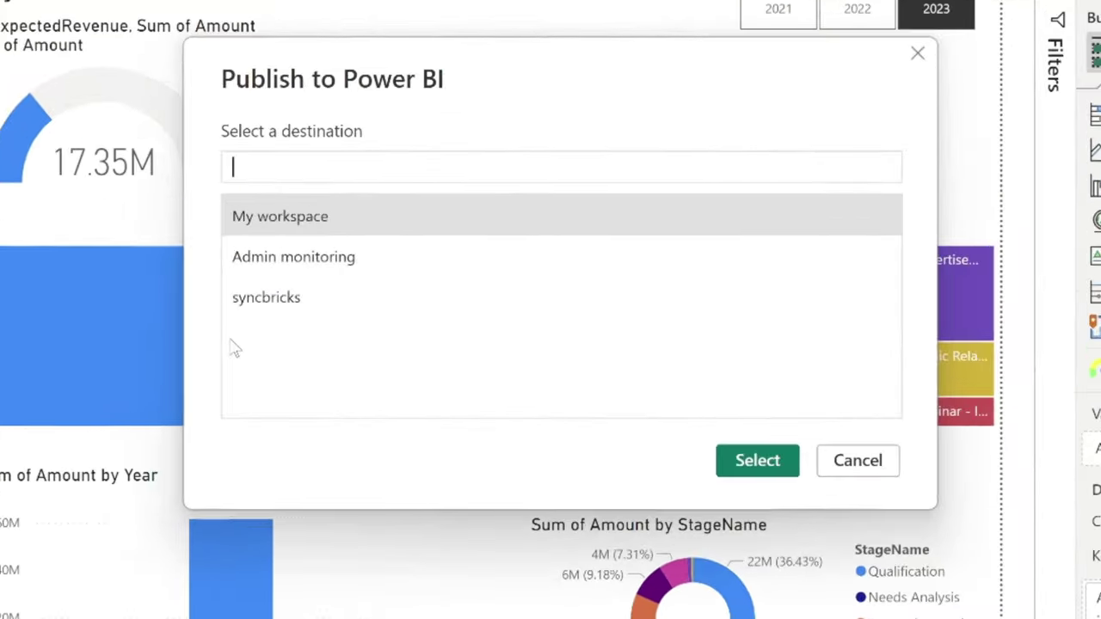
# Publish the report to the syncbricks workspace and return to the browser workspace.
pyautogui.click(278, 312)
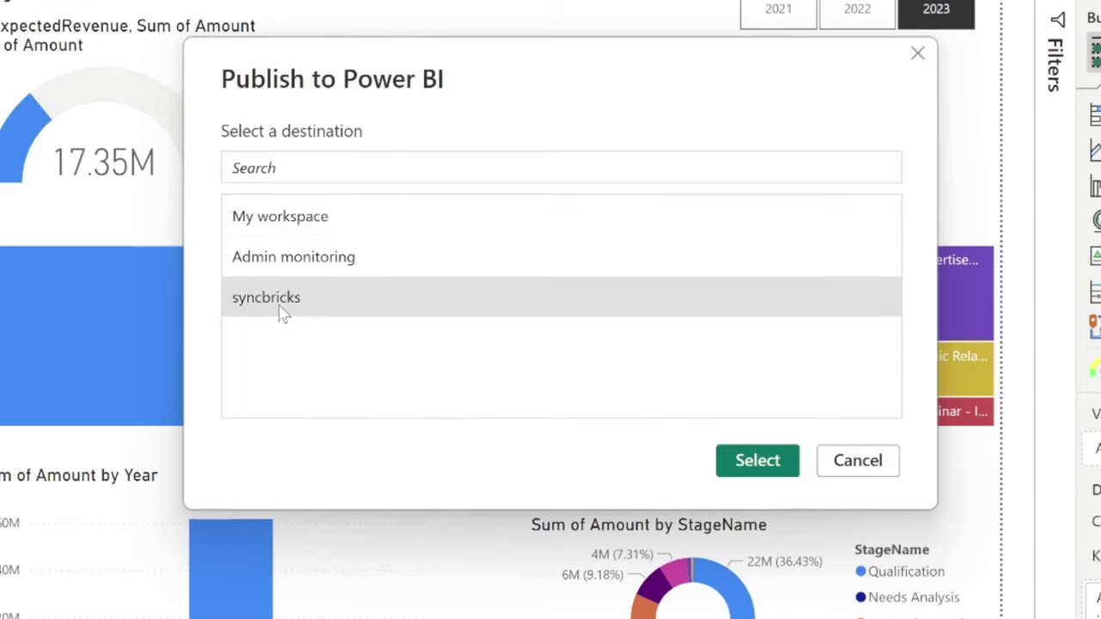
pyautogui.click(757, 461)
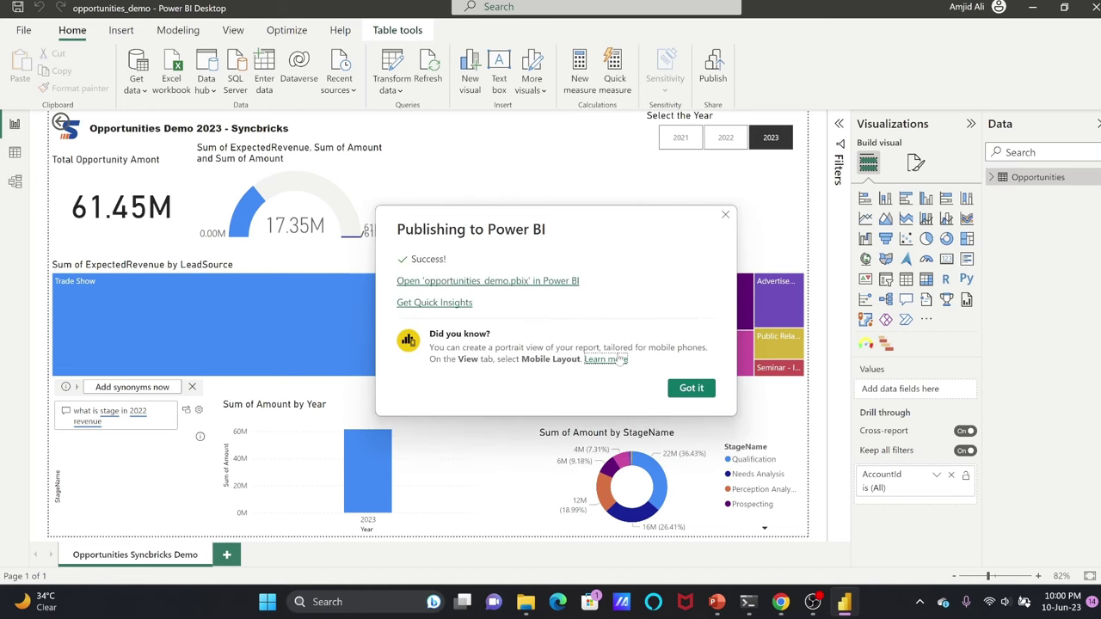
pyautogui.click(690, 387)
pyautogui.click(782, 602)
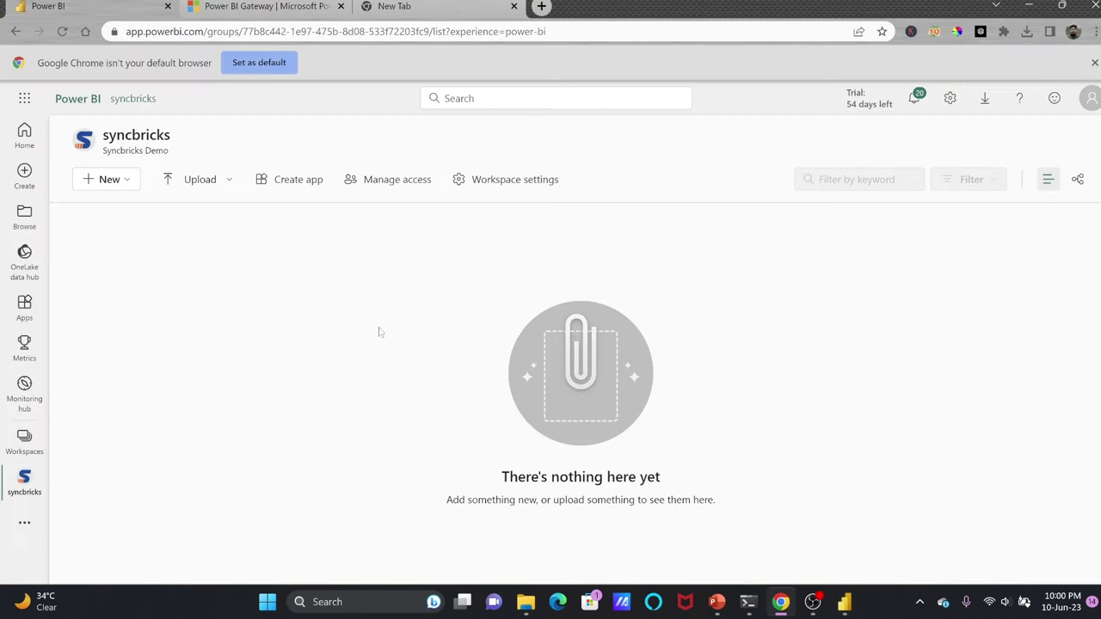
# Reload syncbricks, close Power BI Desktop, and refresh opportunities_demo to reveal the 'Scheduled refresh has been disabled' error.
pyautogui.click(64, 32)
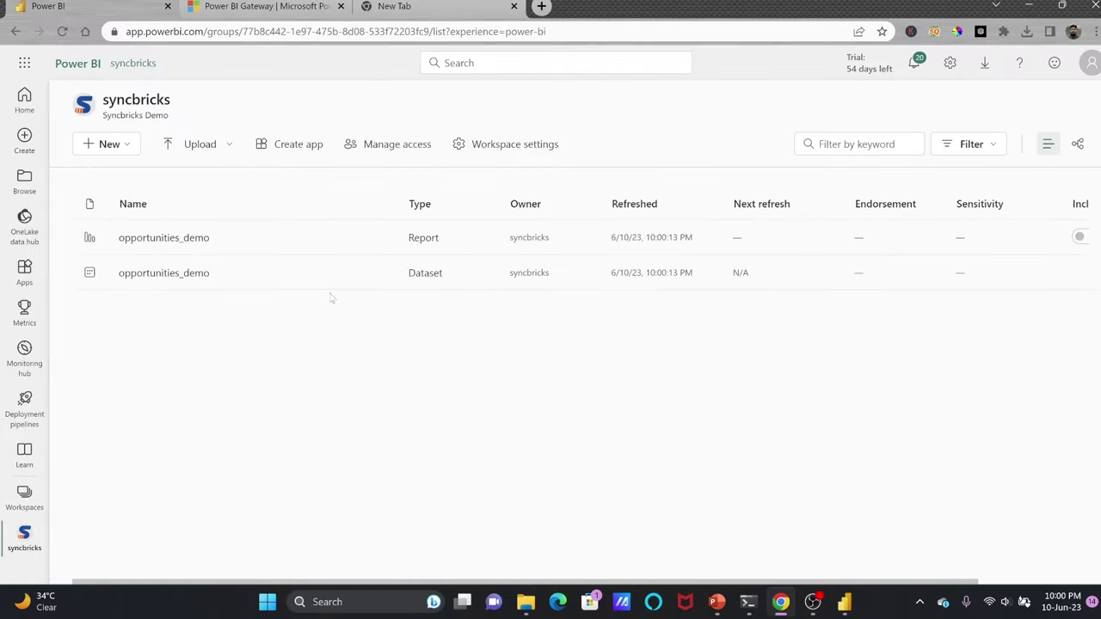
pyautogui.click(844, 602)
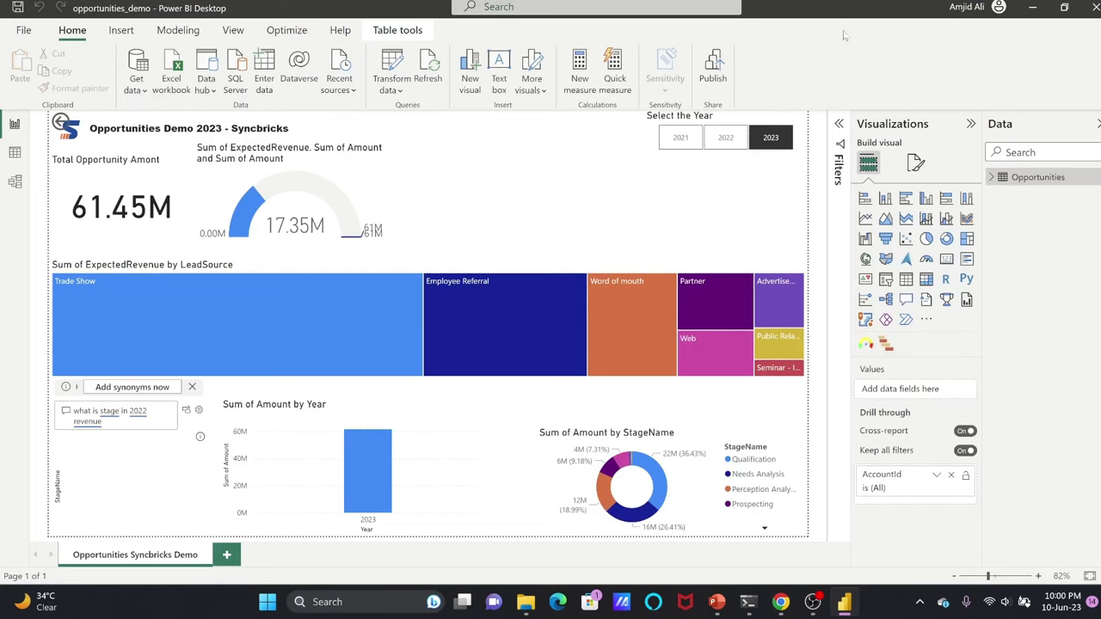
pyautogui.click(1087, 7)
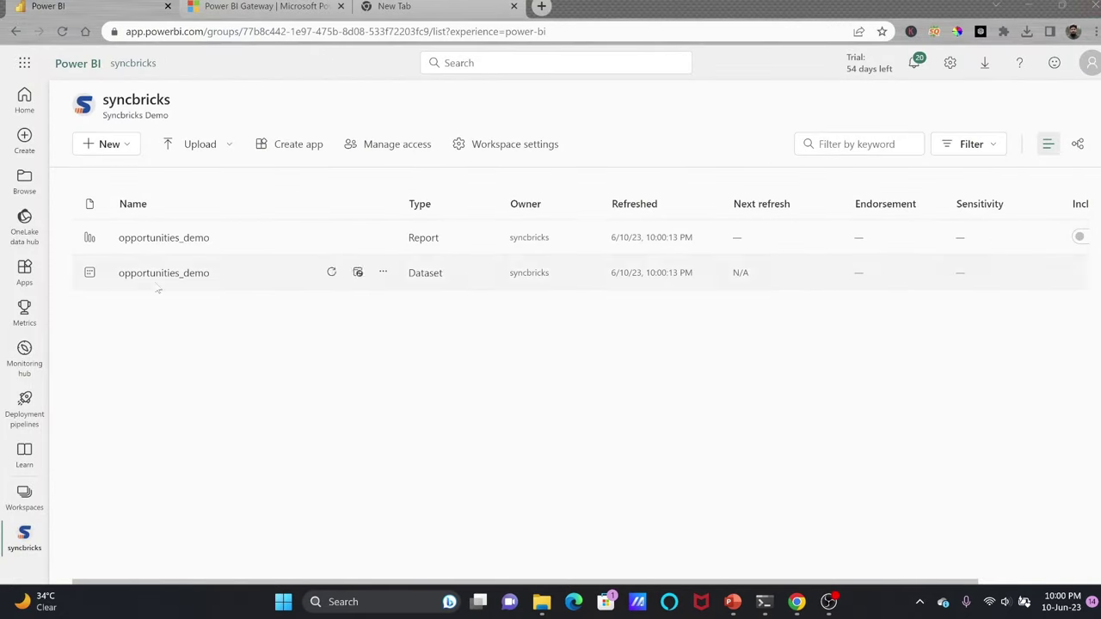
pyautogui.click(332, 274)
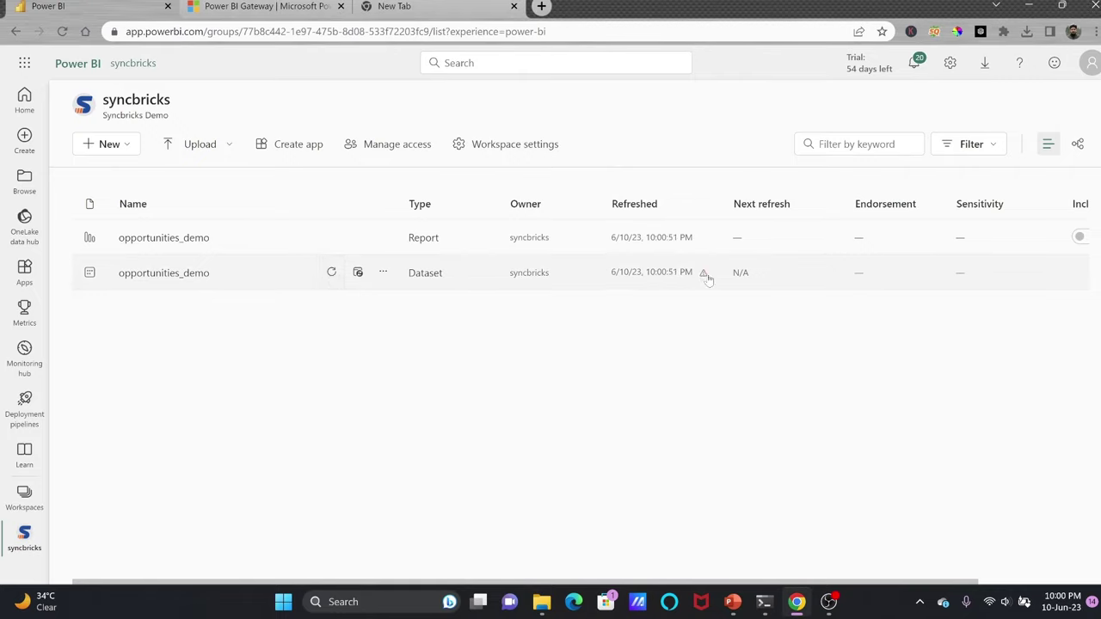
pyautogui.click(705, 273)
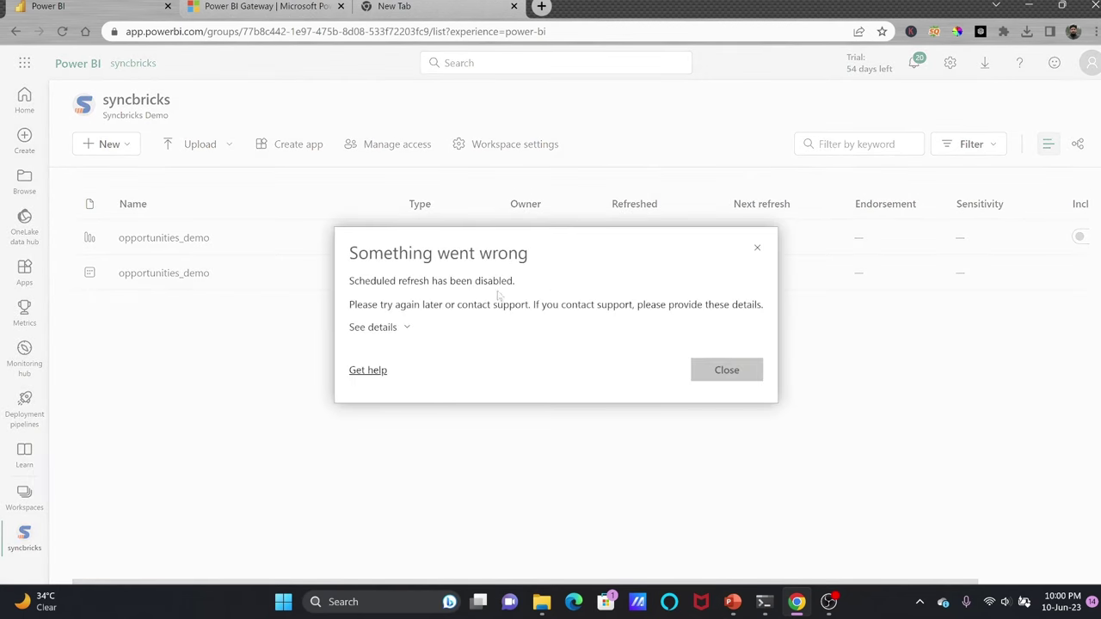
# Read the missing-credentials error details, close them, and show syncbricks as a lineage diagram.
pyautogui.click(393, 327)
pyautogui.moveTo(360, 290); pyautogui.dragTo(792, 304)
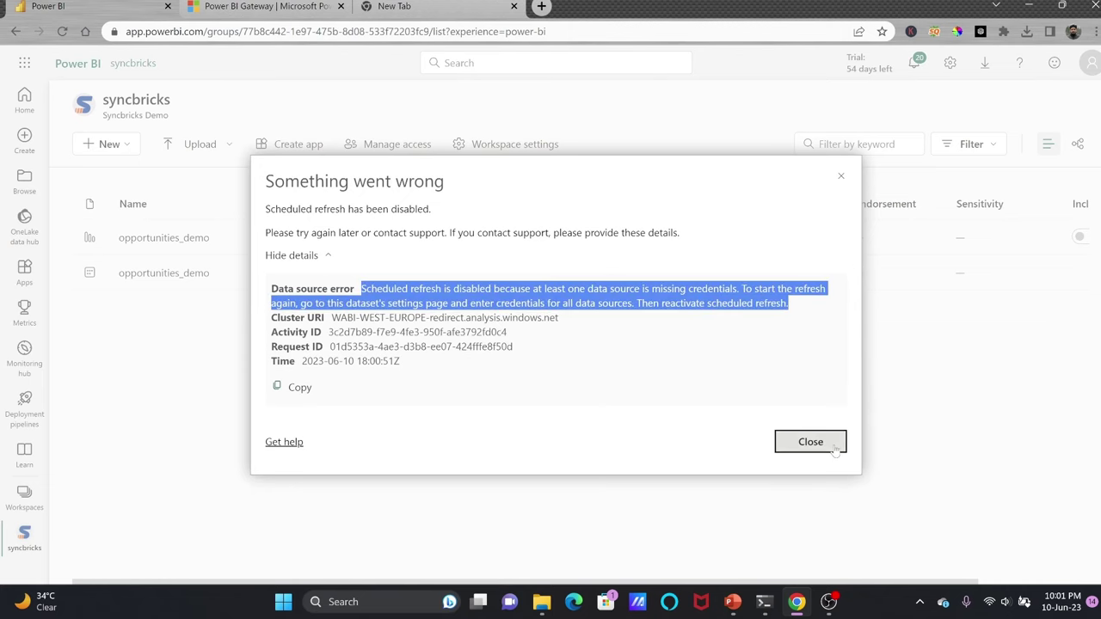
pyautogui.click(834, 447)
pyautogui.click(1078, 146)
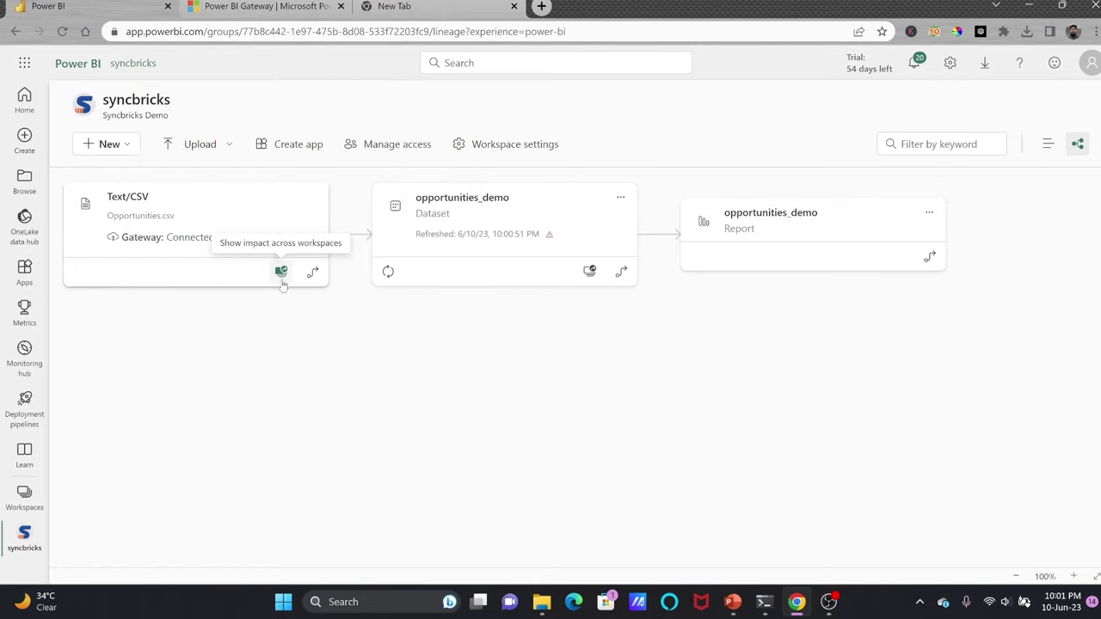
# Refresh opportunities_demo again from lineage view, then switch back to list view.
pyautogui.click(388, 271)
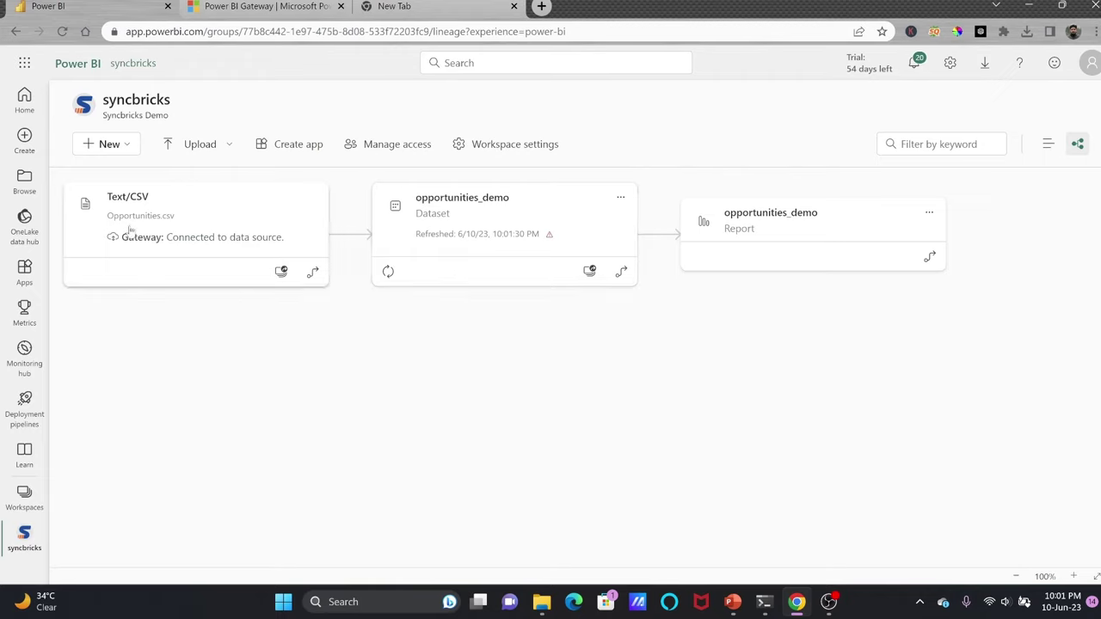
pyautogui.click(1048, 144)
# In opportunities_demo settings, expand the syncbricks gateway to reveal the not-yet-added opportunities.csv source.
pyautogui.click(378, 272)
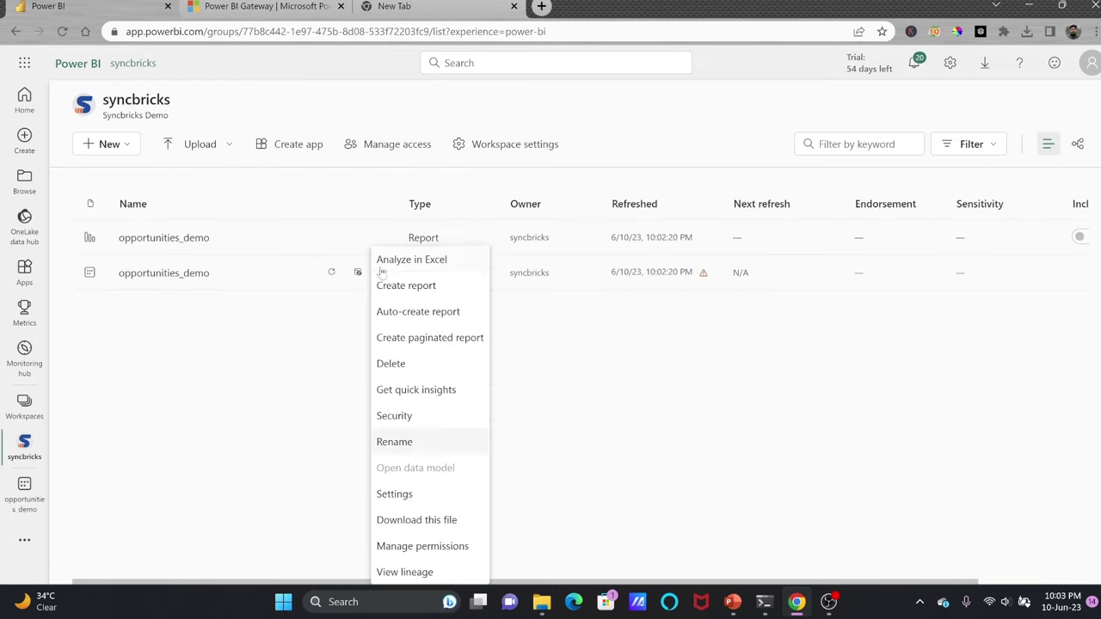
pyautogui.click(395, 494)
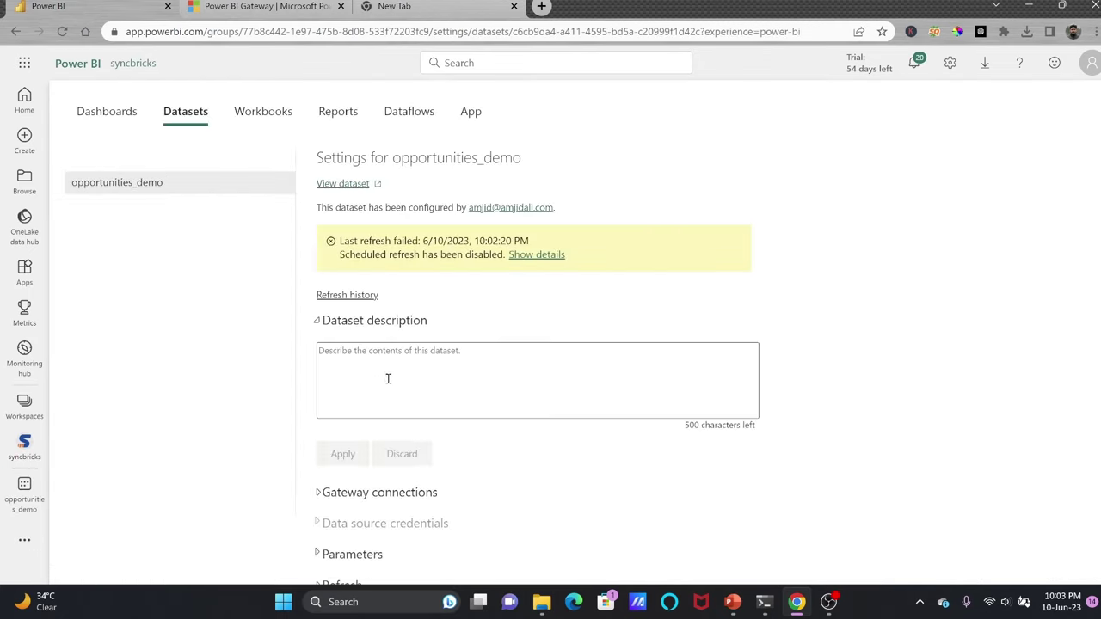
pyautogui.scroll(-2, 395, 376)
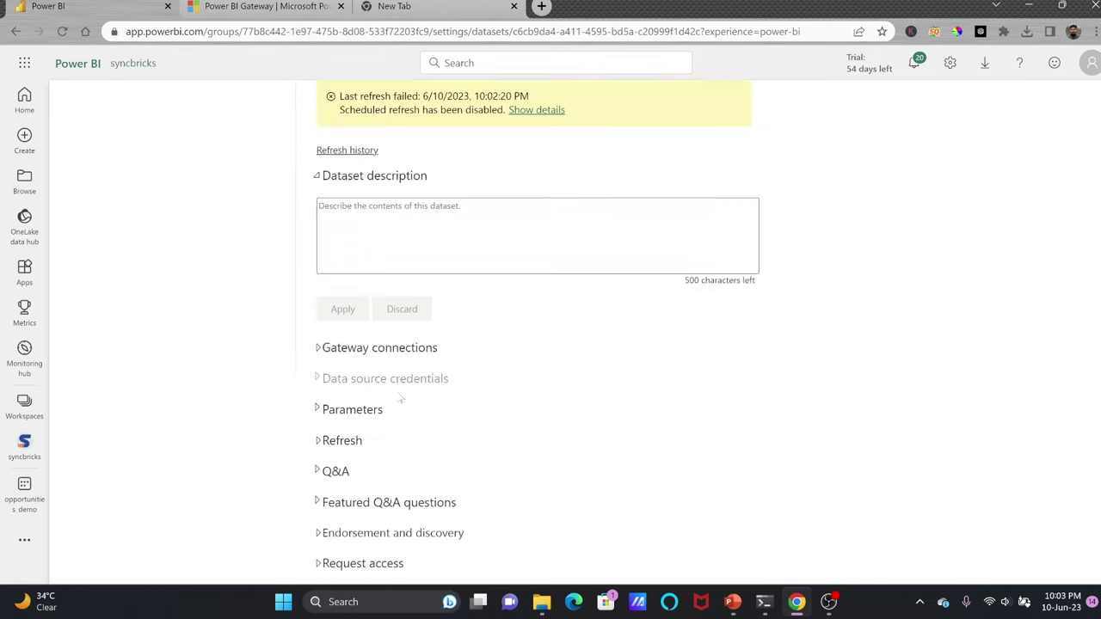
pyautogui.click(358, 352)
pyautogui.scroll(-1, 460, 380)
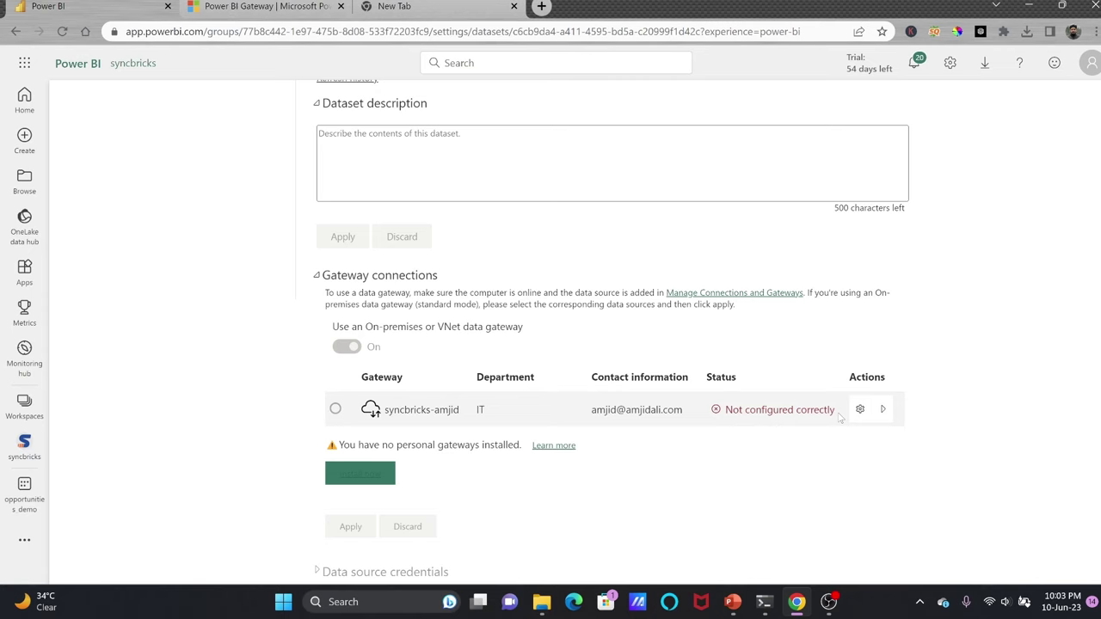
pyautogui.scroll(-2, 520, 284)
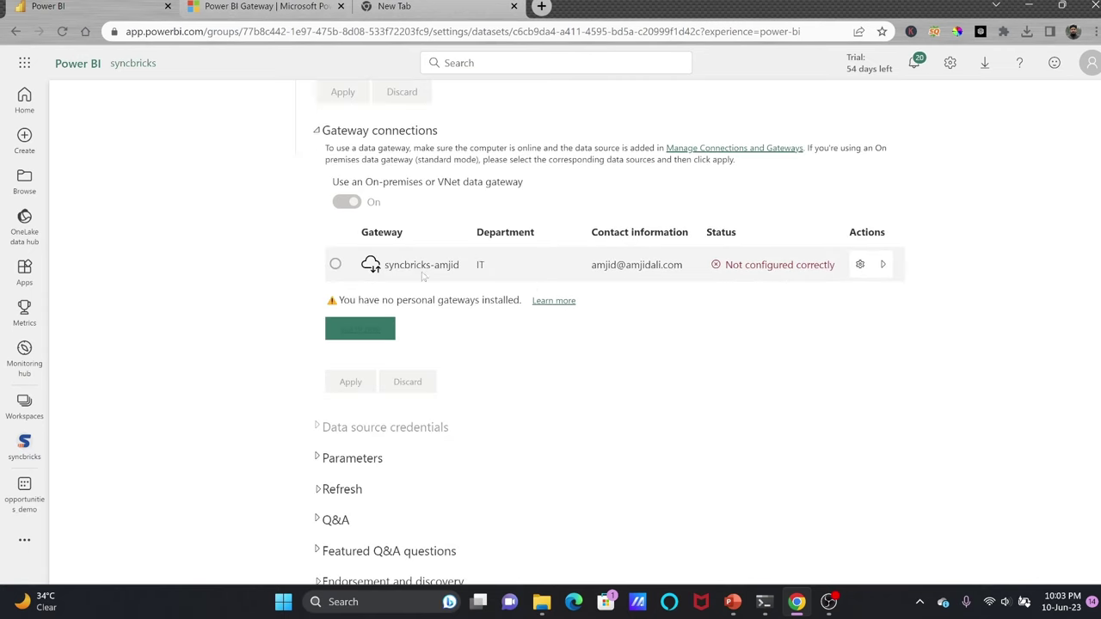
pyautogui.scroll(5, 409, 264)
pyautogui.scroll(-4, 823, 393)
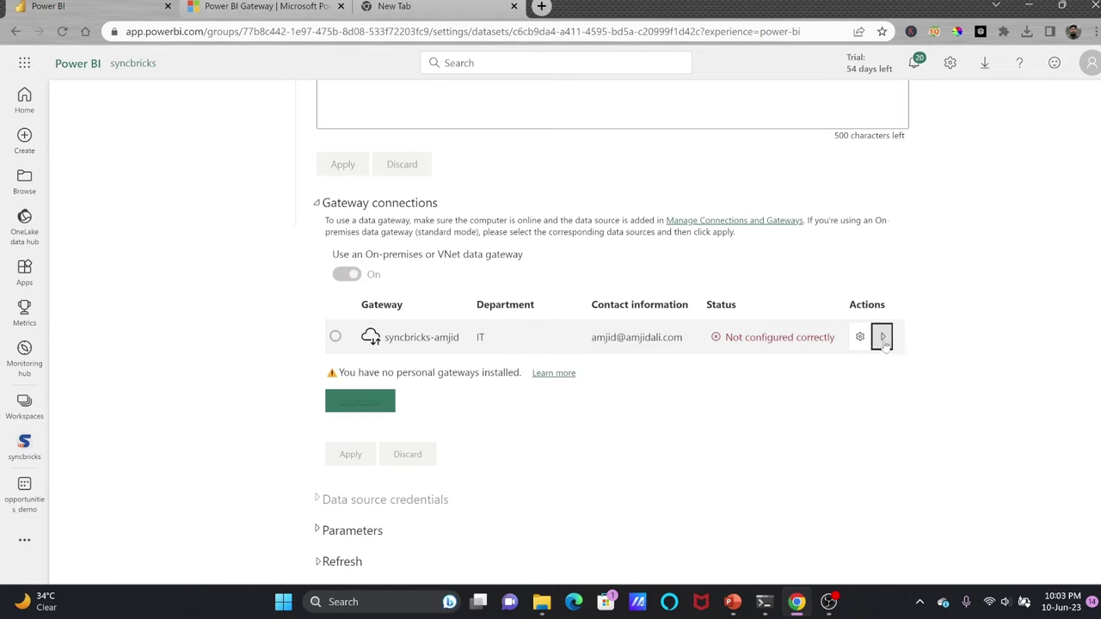
pyautogui.click(882, 336)
pyautogui.scroll(-1, 832, 364)
pyautogui.moveTo(686, 322); pyautogui.dragTo(403, 292)
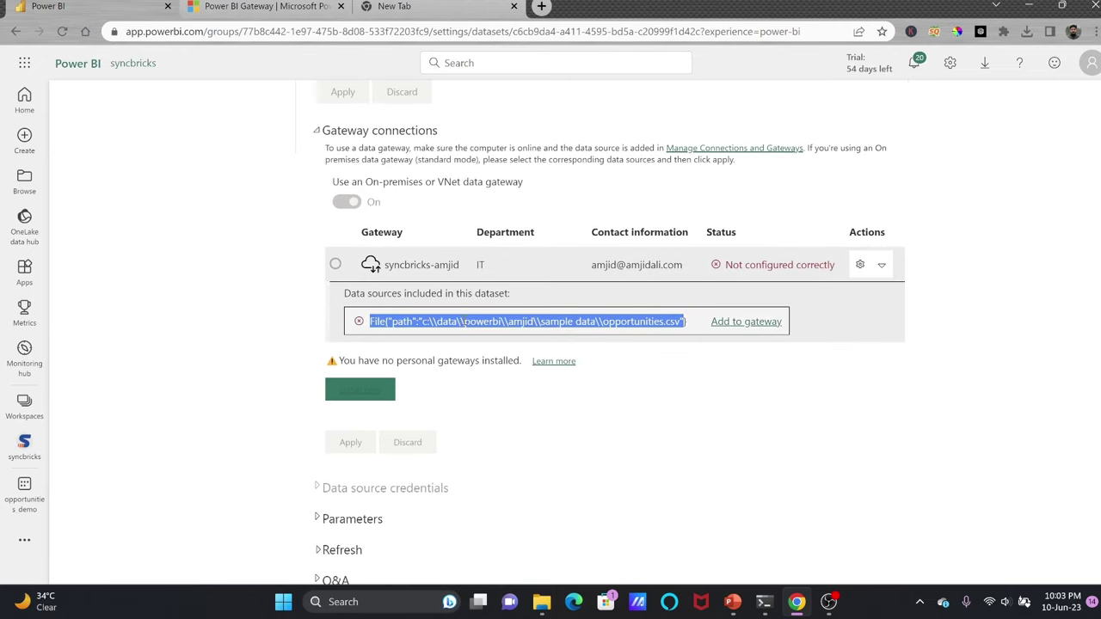
# Create a new gateway File connection to Opportunities.csv named after the laptop, using Windows username and password.
pyautogui.click(744, 322)
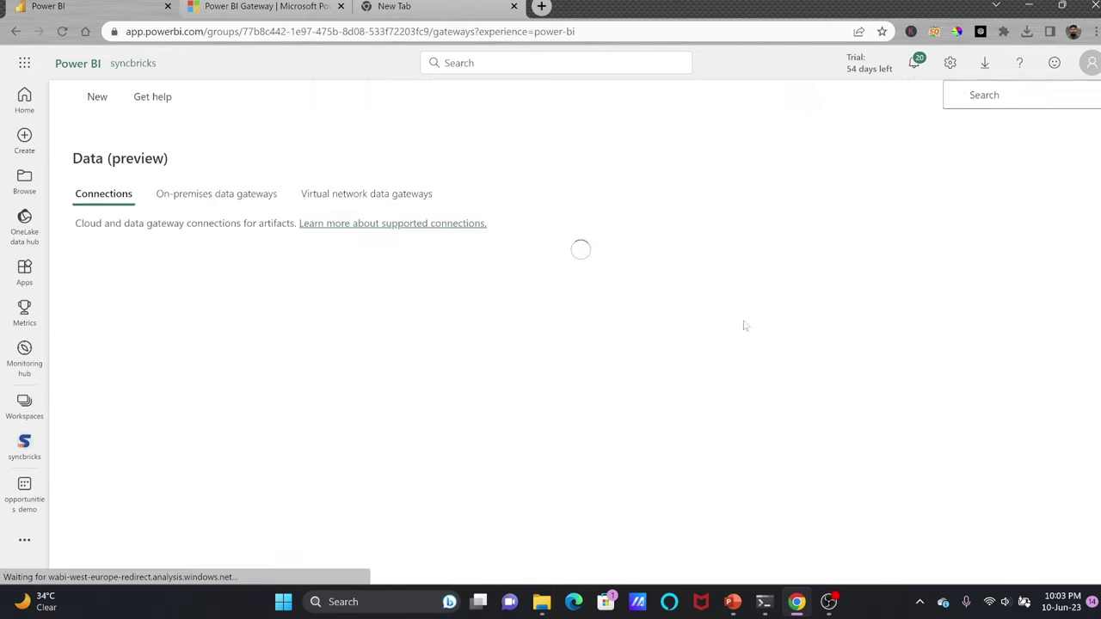
pyautogui.click(882, 295)
pyautogui.write('o')
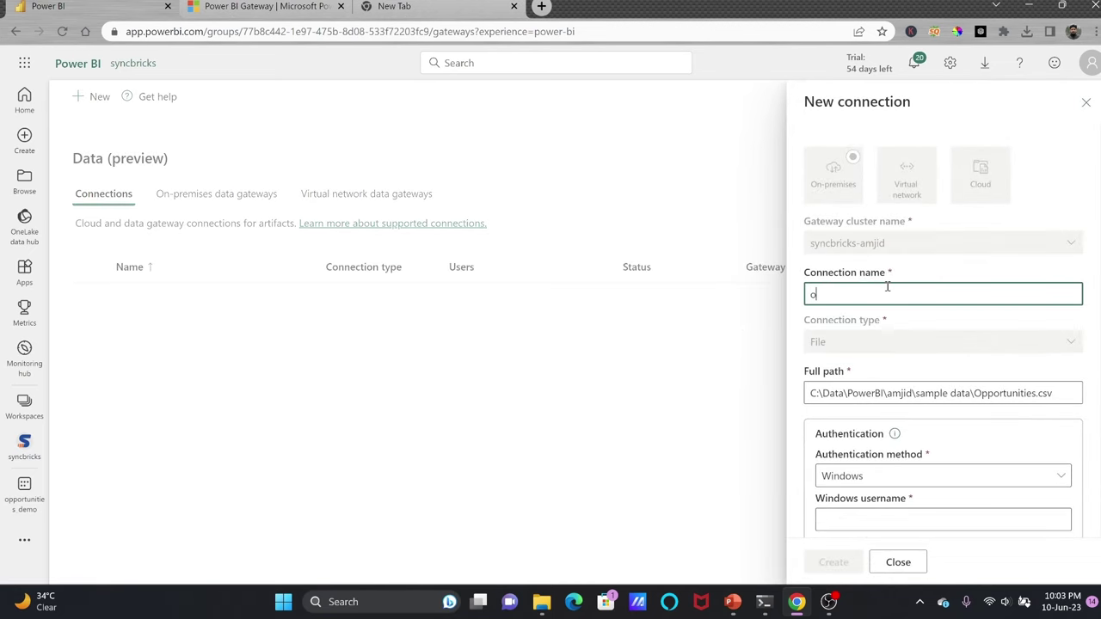
pyautogui.write('pportunities on amjid laptop')
pyautogui.scroll(-1, 849, 321)
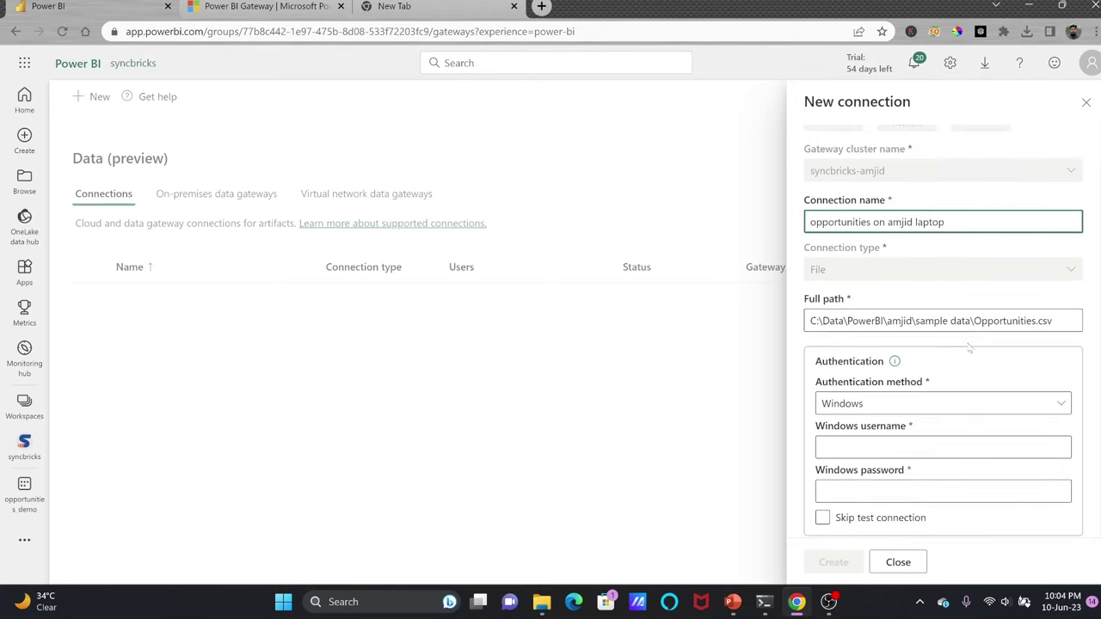
pyautogui.scroll(-1, 980, 372)
pyautogui.click(925, 344)
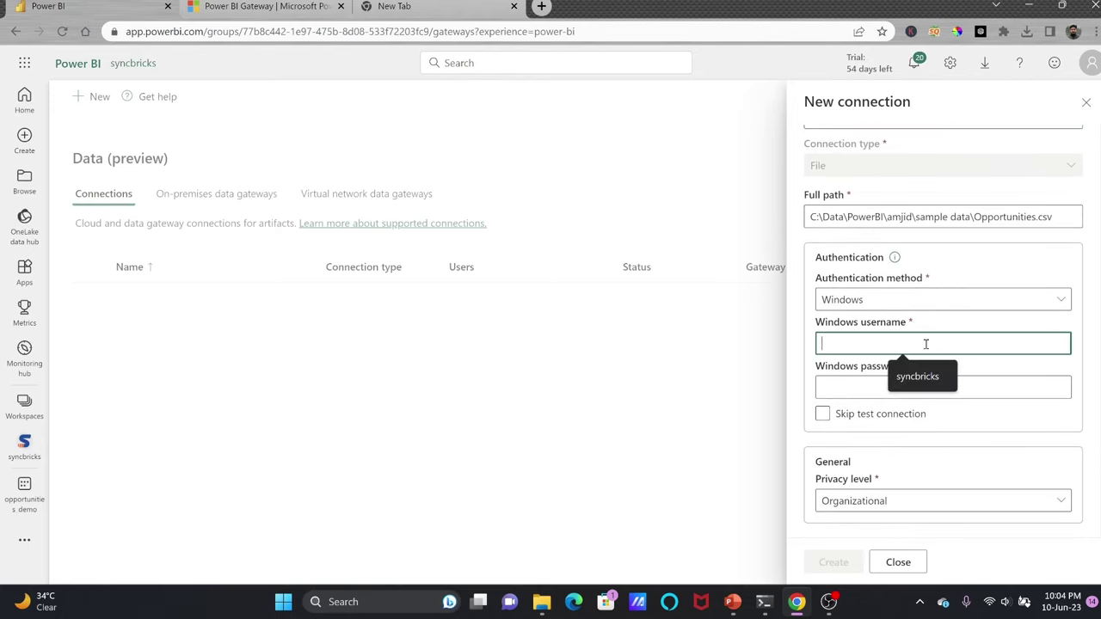
pyautogui.click(856, 384)
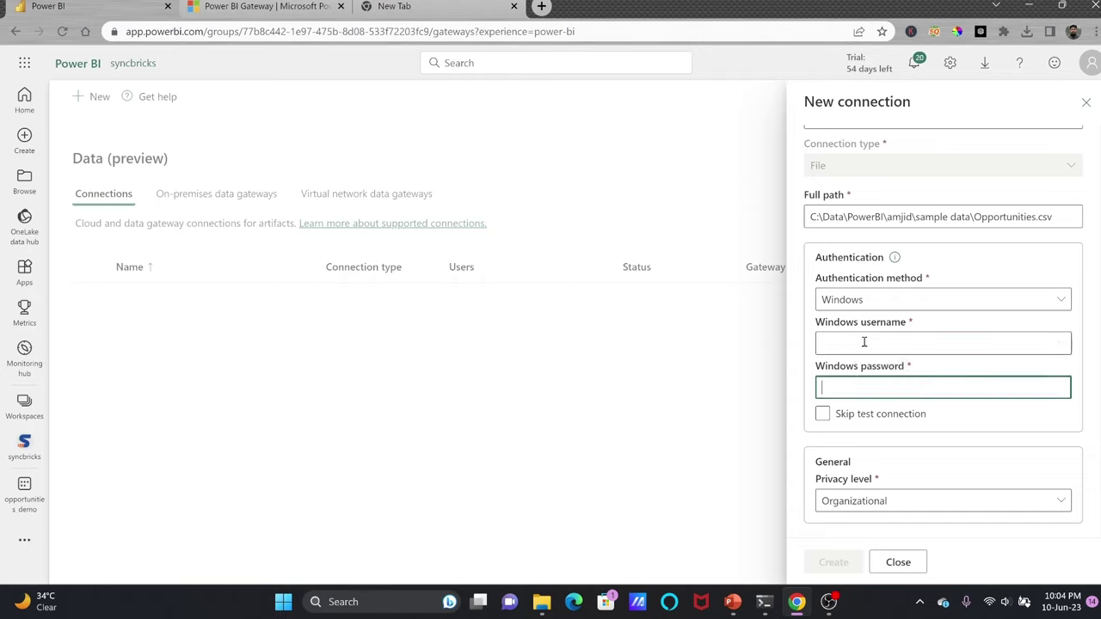
pyautogui.click(854, 343)
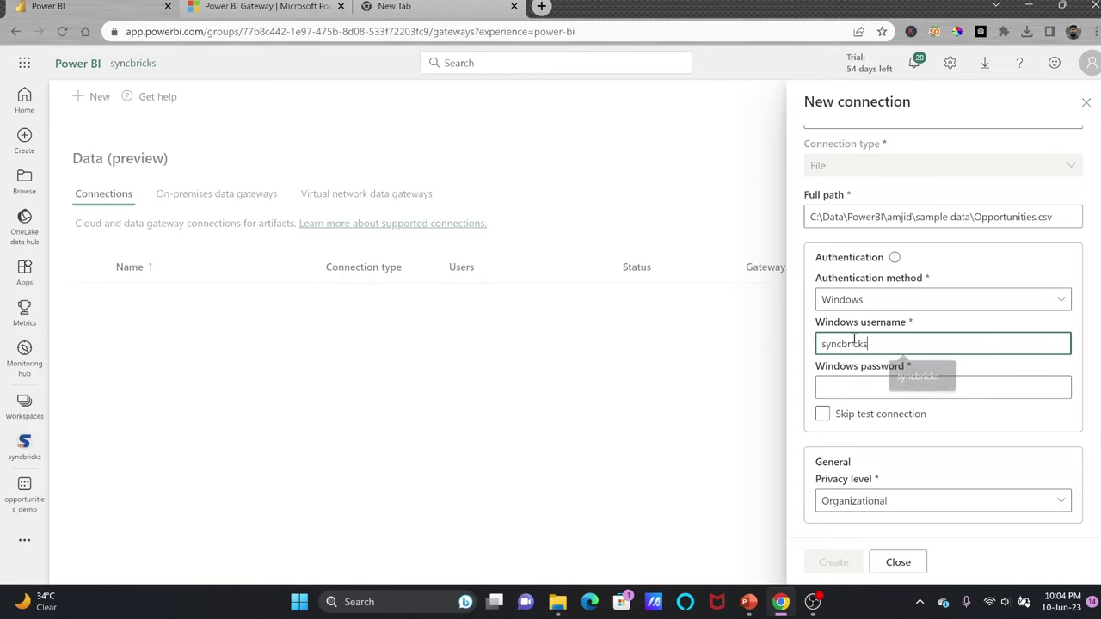
pyautogui.press('Tab')
pyautogui.write('1')
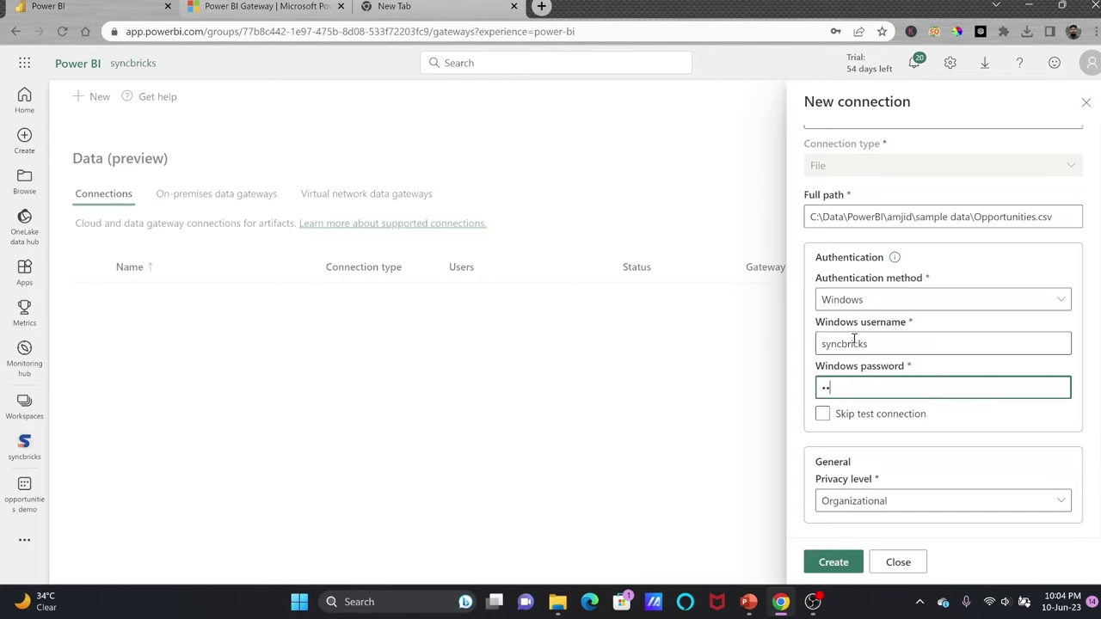
pyautogui.click(832, 563)
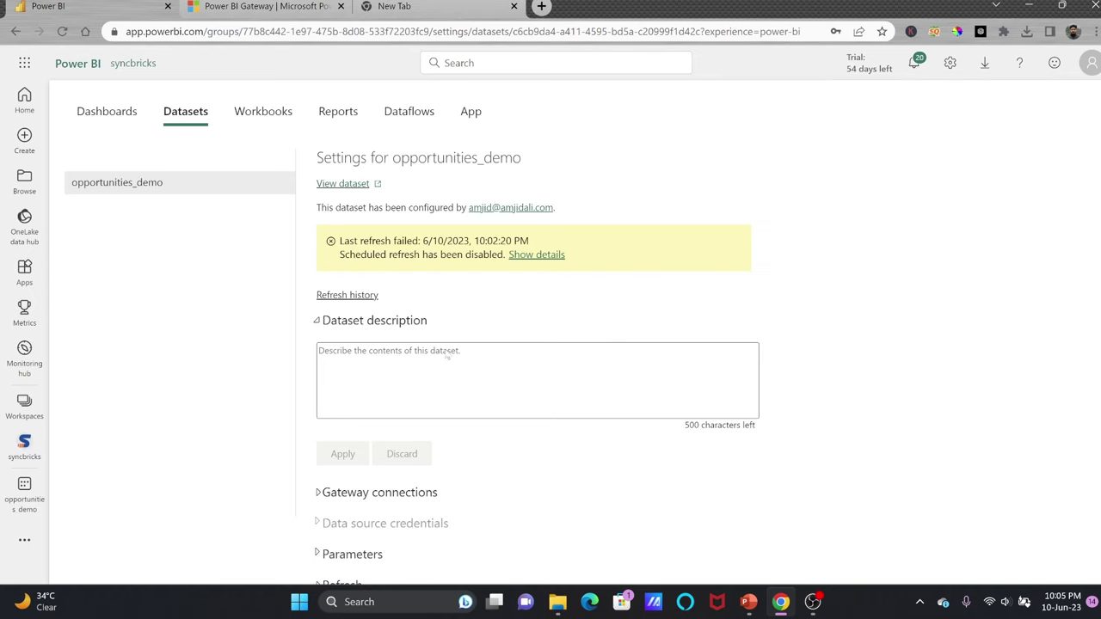
# Check the dataset's gateway connections and refresh settings, then go to Manage connections and gateways.
pyautogui.scroll(-3, 396, 411)
pyautogui.click(375, 348)
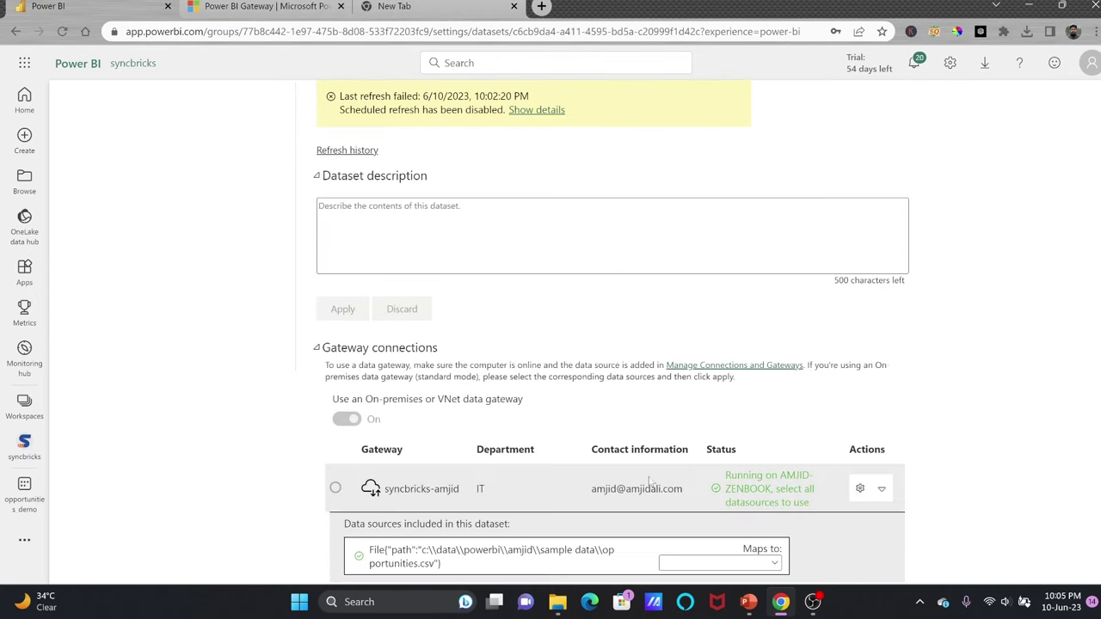
pyautogui.scroll(-2, 759, 406)
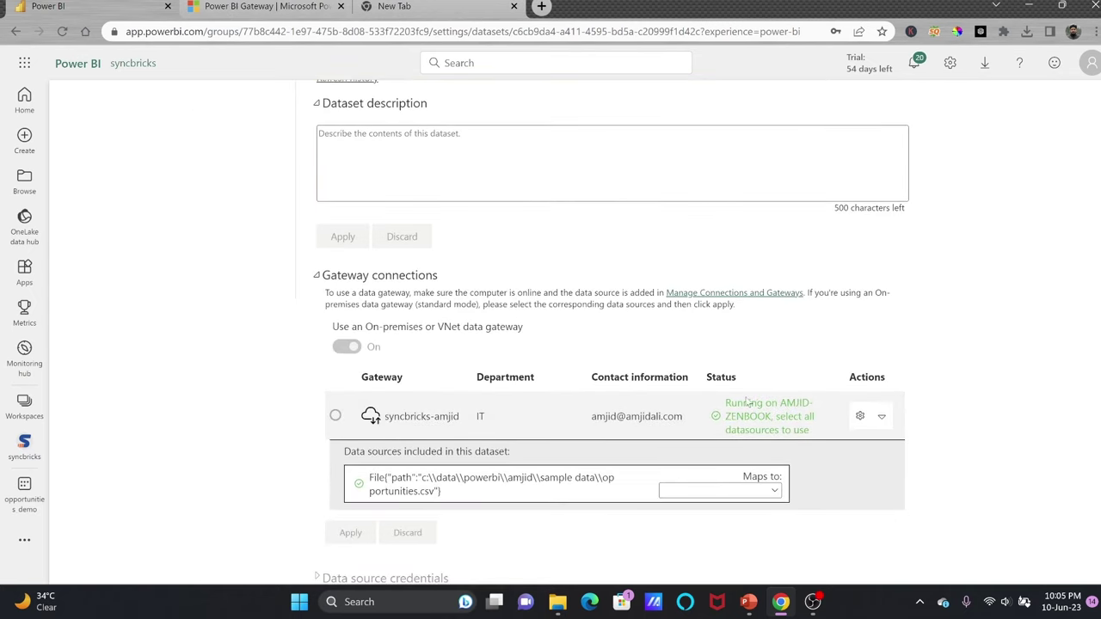
pyautogui.scroll(-3, 607, 359)
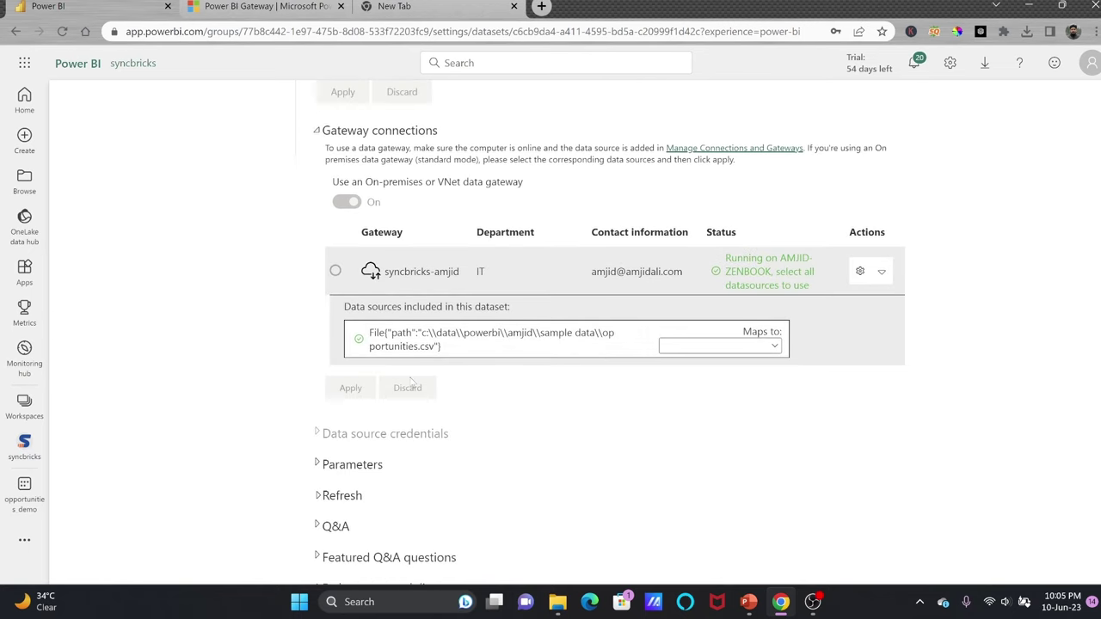
pyautogui.scroll(3, 503, 302)
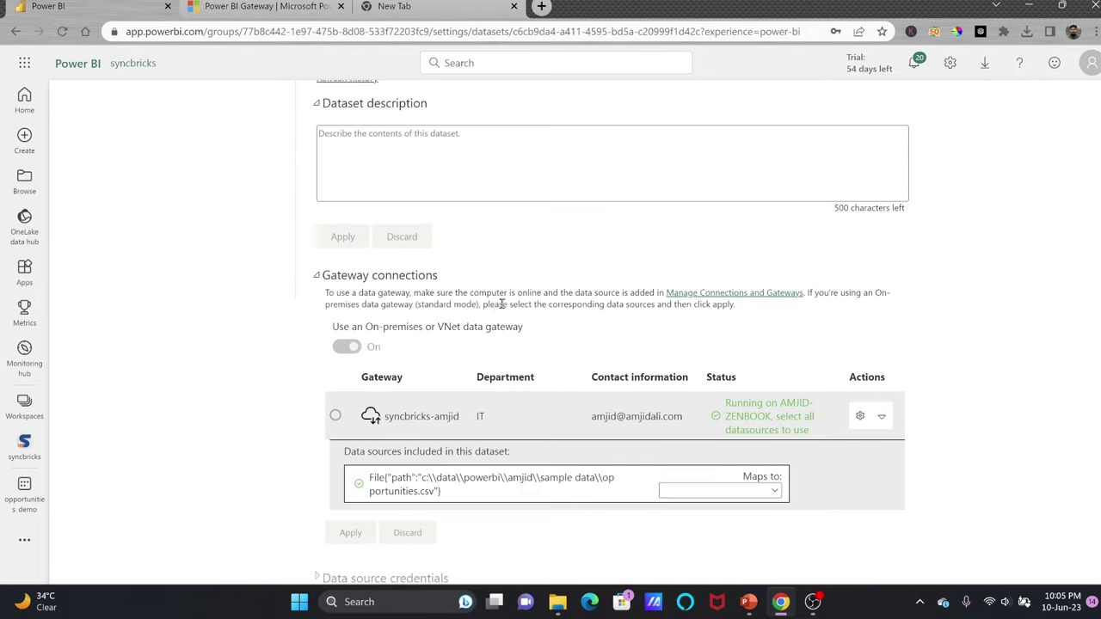
pyautogui.scroll(-4, 476, 307)
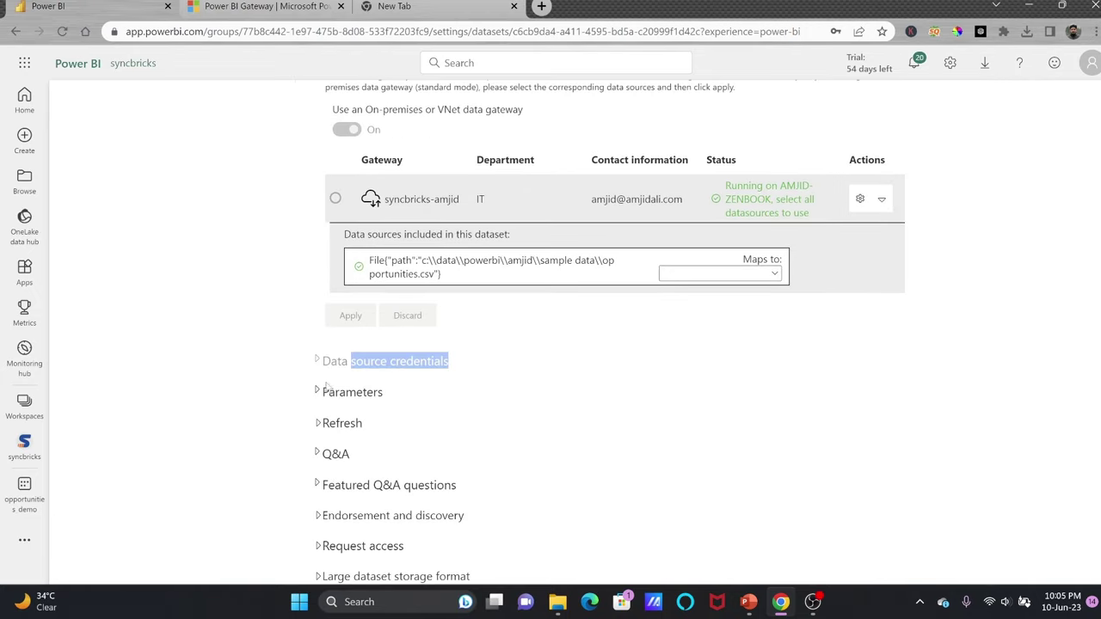
pyautogui.click(318, 424)
pyautogui.scroll(4, 318, 427)
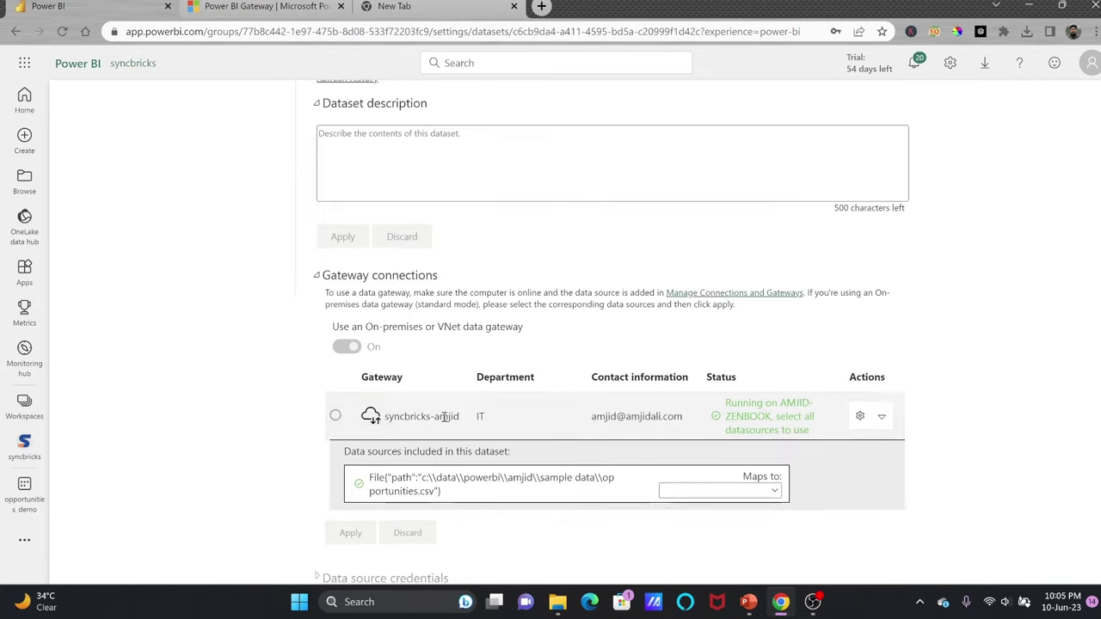
pyautogui.moveTo(370, 476); pyautogui.dragTo(497, 491)
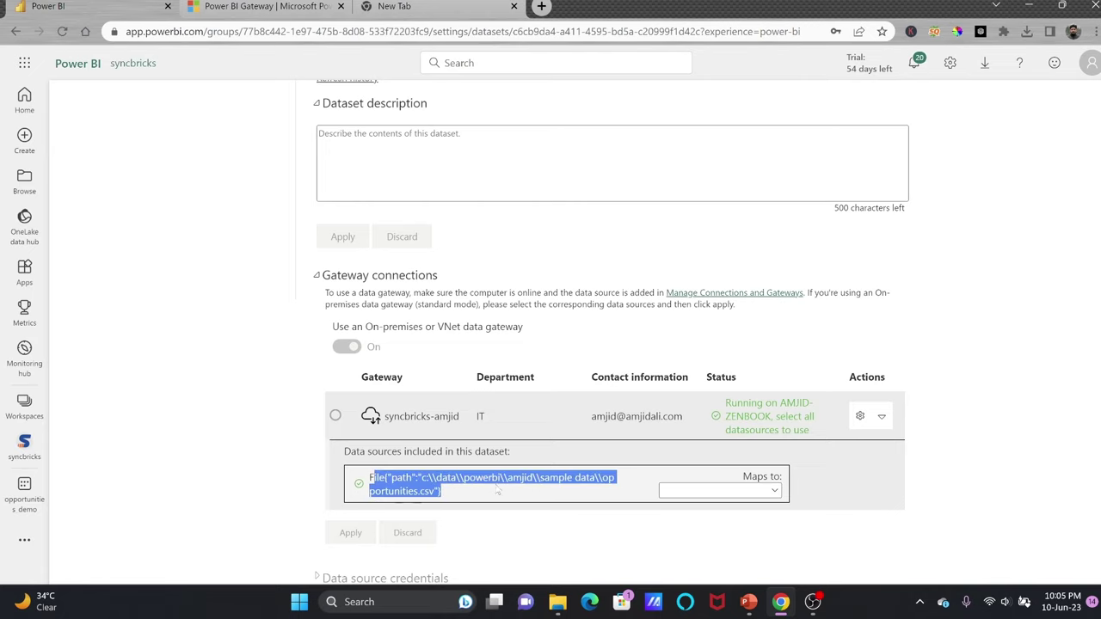
pyautogui.scroll(5, 506, 495)
pyautogui.click(949, 63)
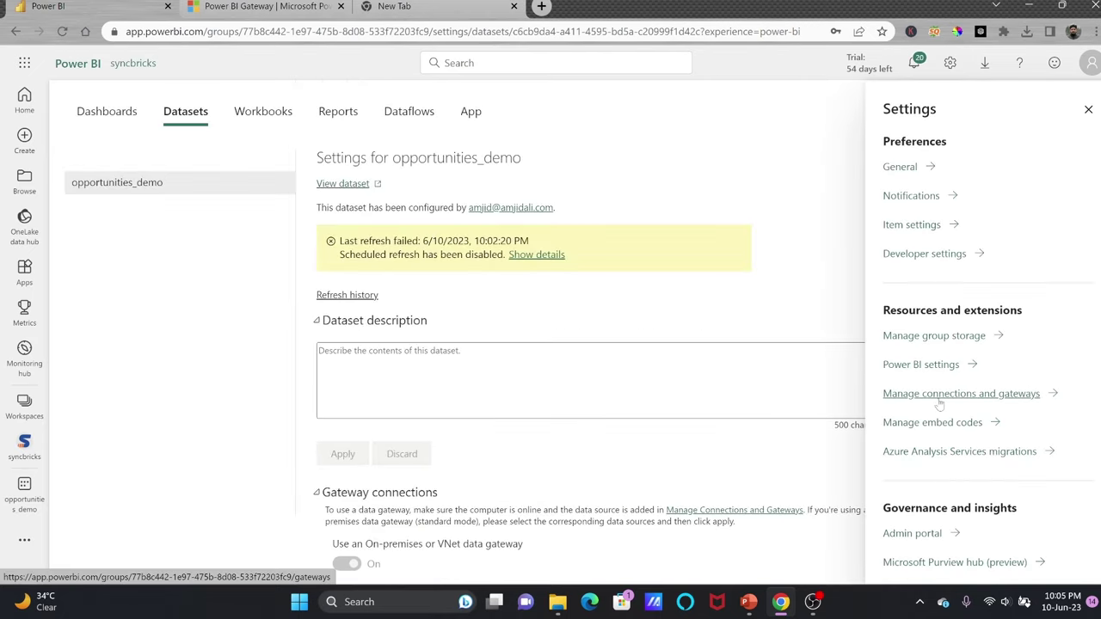
pyautogui.click(940, 403)
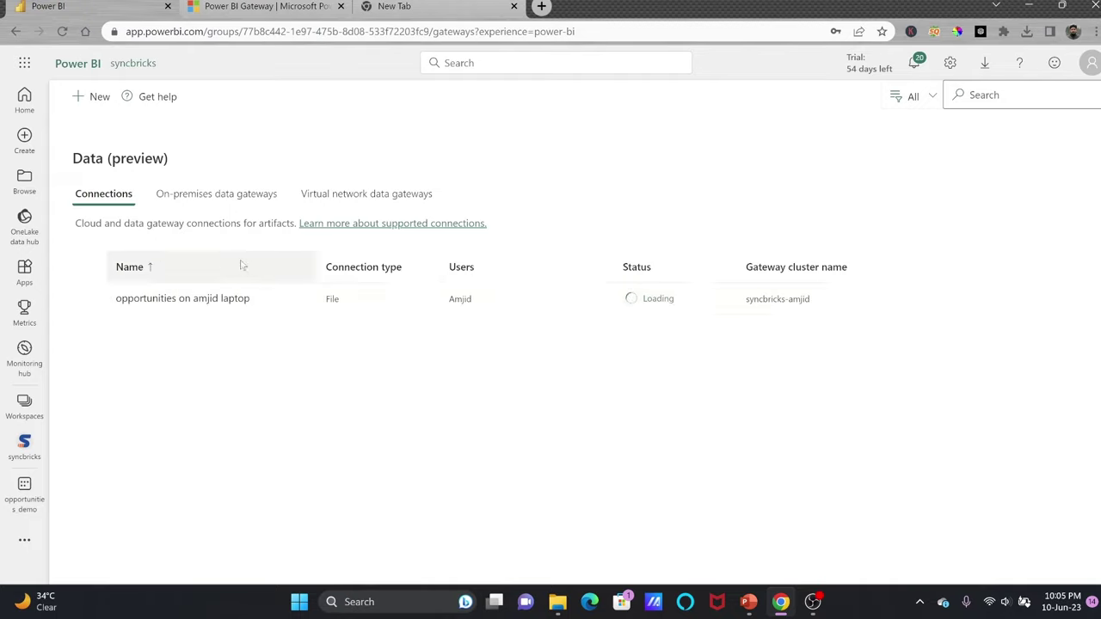
# Verify the new laptop file connection is Online, review and close its settings, then show Workspaces.
pyautogui.click(211, 193)
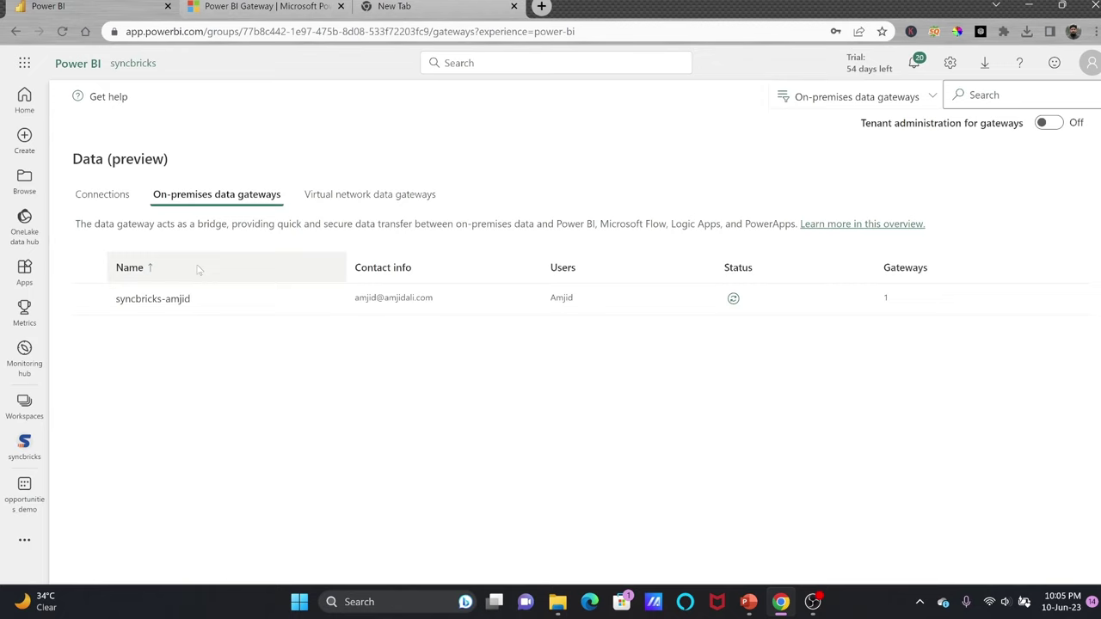
pyautogui.click(120, 193)
pyautogui.click(250, 295)
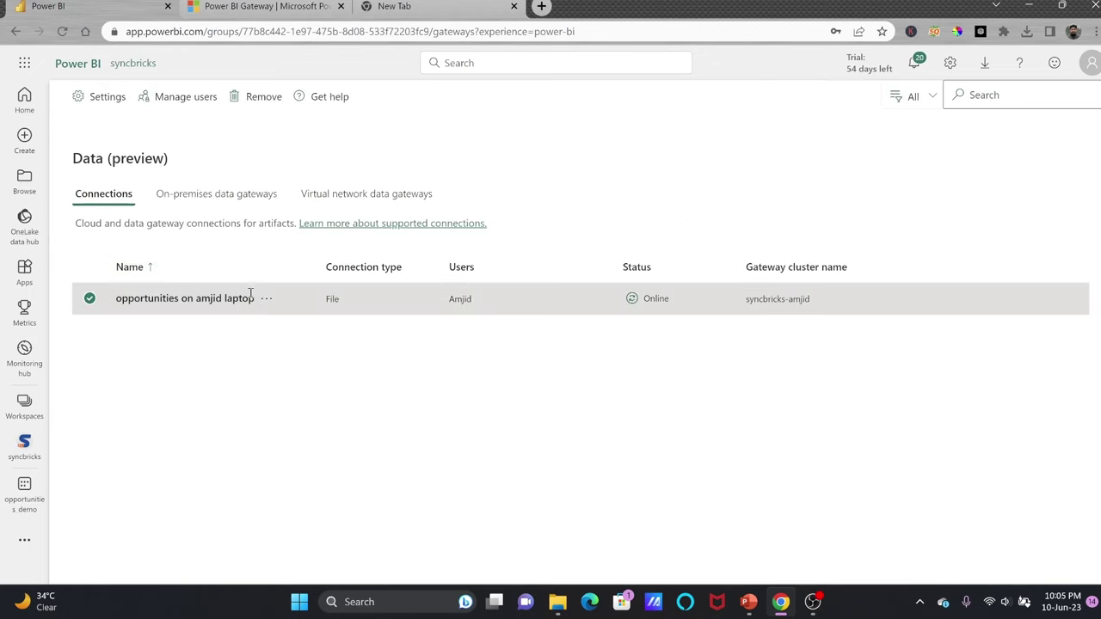
pyautogui.click(265, 299)
pyautogui.click(292, 317)
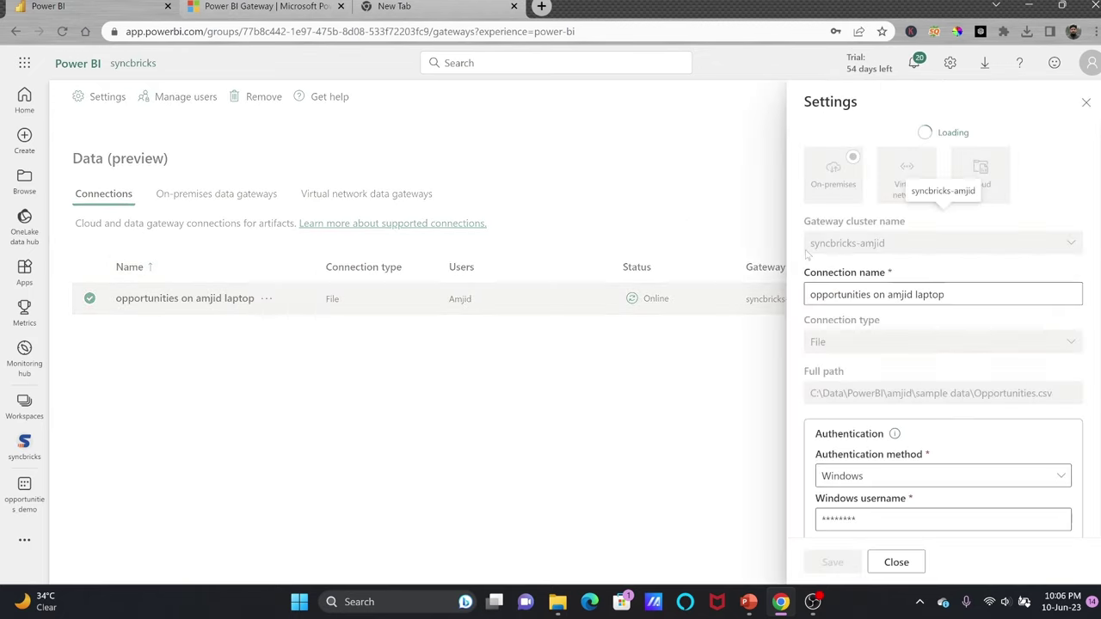
pyautogui.scroll(-2, 891, 225)
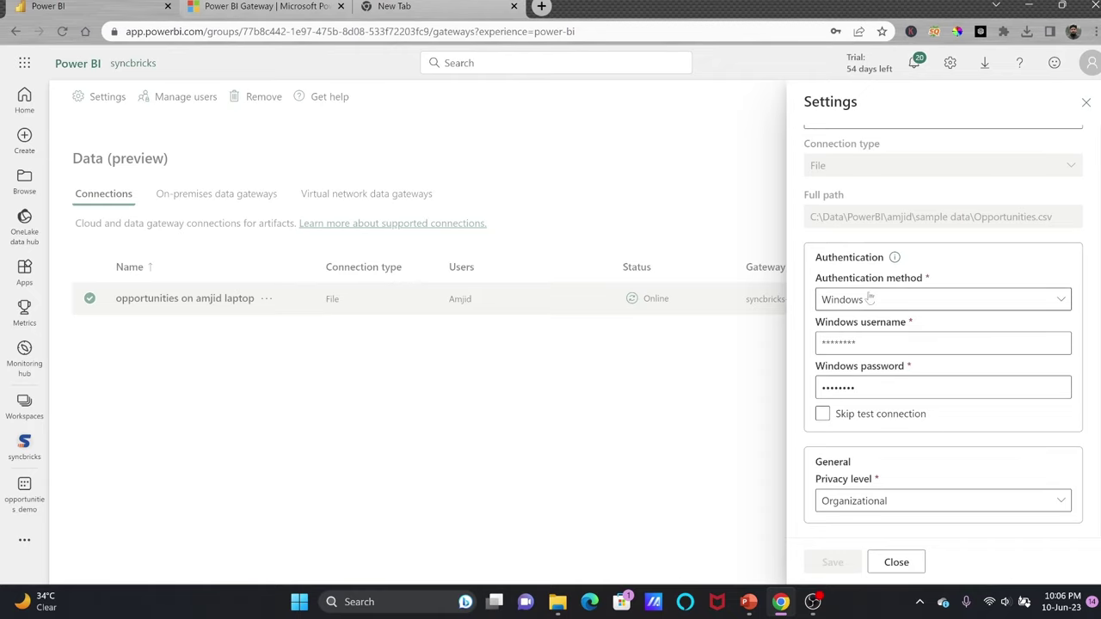
pyautogui.click(913, 563)
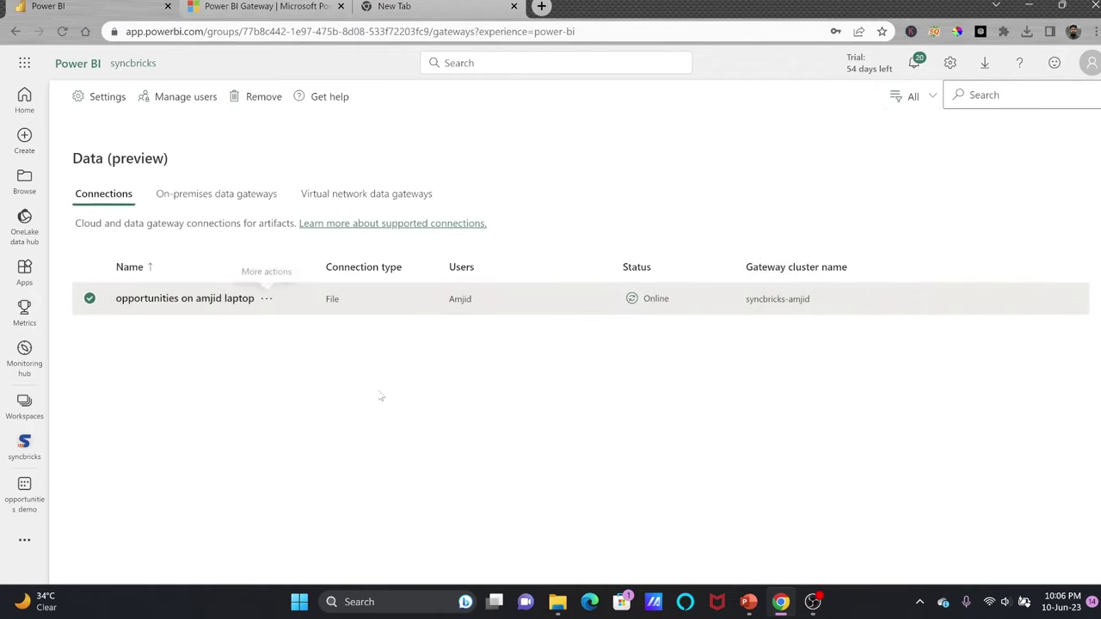
pyautogui.click(24, 409)
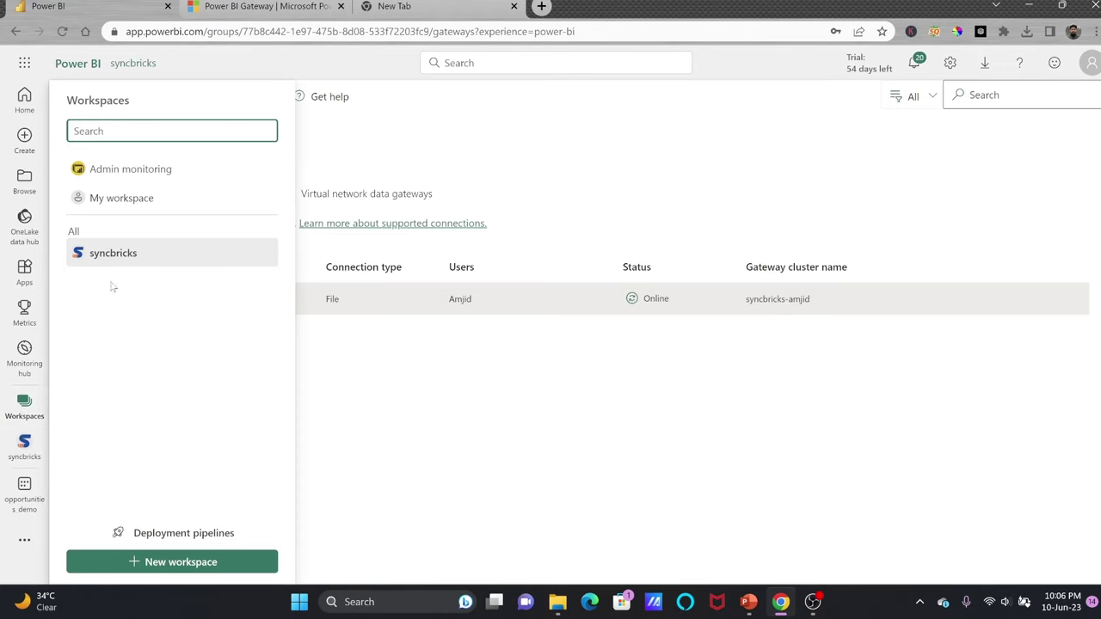
# Open syncbricks, retry refreshing opportunities_demo, and dismiss the refresh error.
pyautogui.click(124, 258)
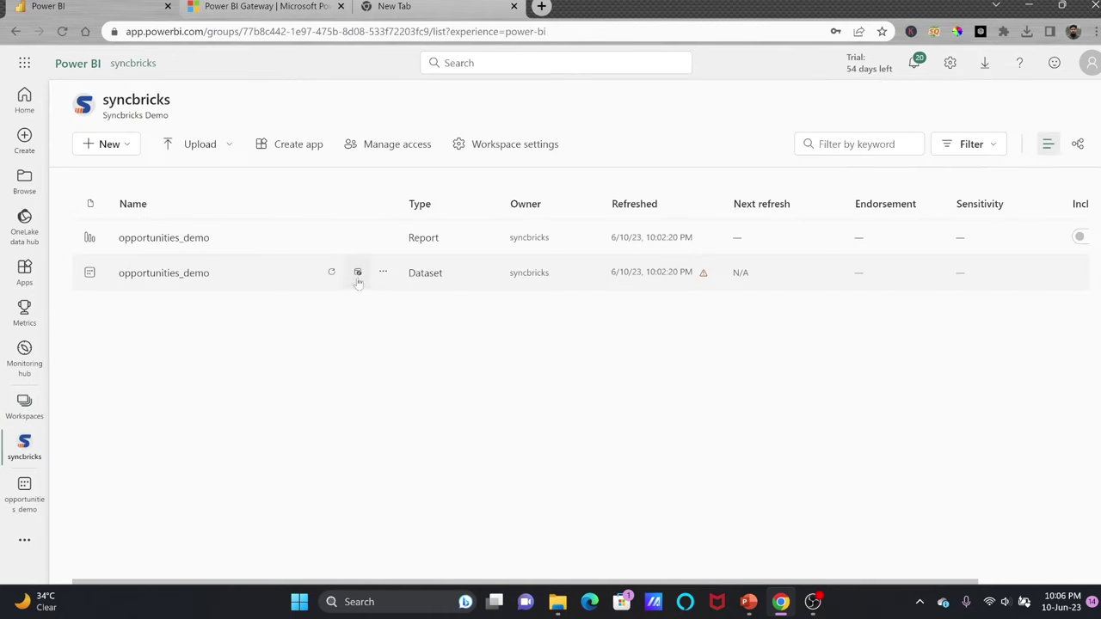
pyautogui.click(331, 273)
pyautogui.click(704, 274)
pyautogui.press('Escape')
# Map the dataset's CSV source to the new laptop file connection, apply, and return to syncbricks.
pyautogui.click(383, 272)
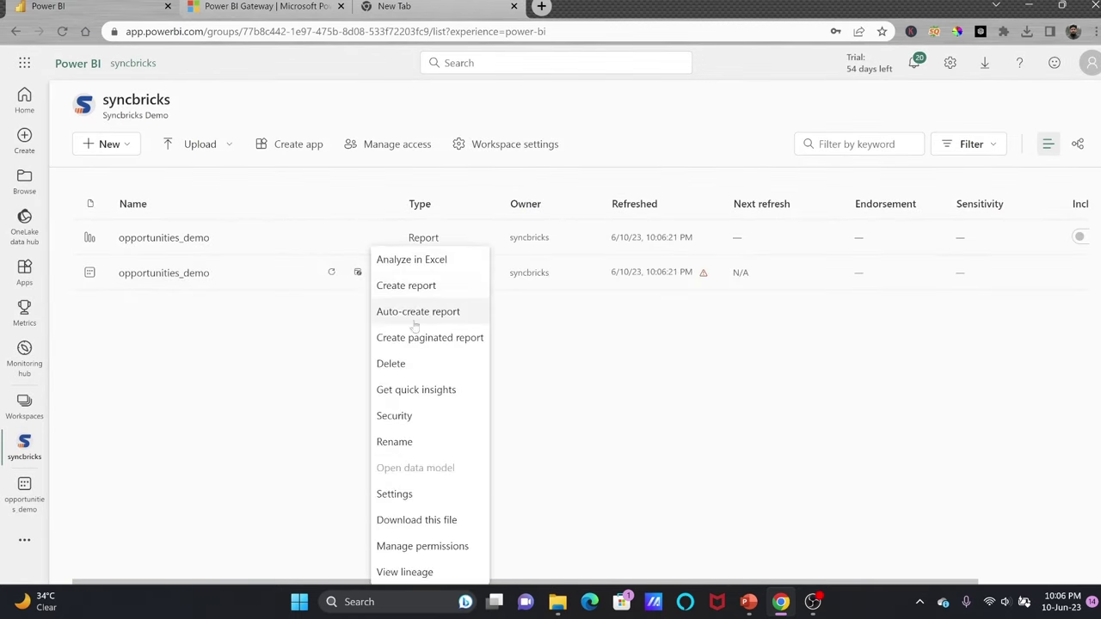
pyautogui.click(394, 493)
pyautogui.scroll(-1, 401, 422)
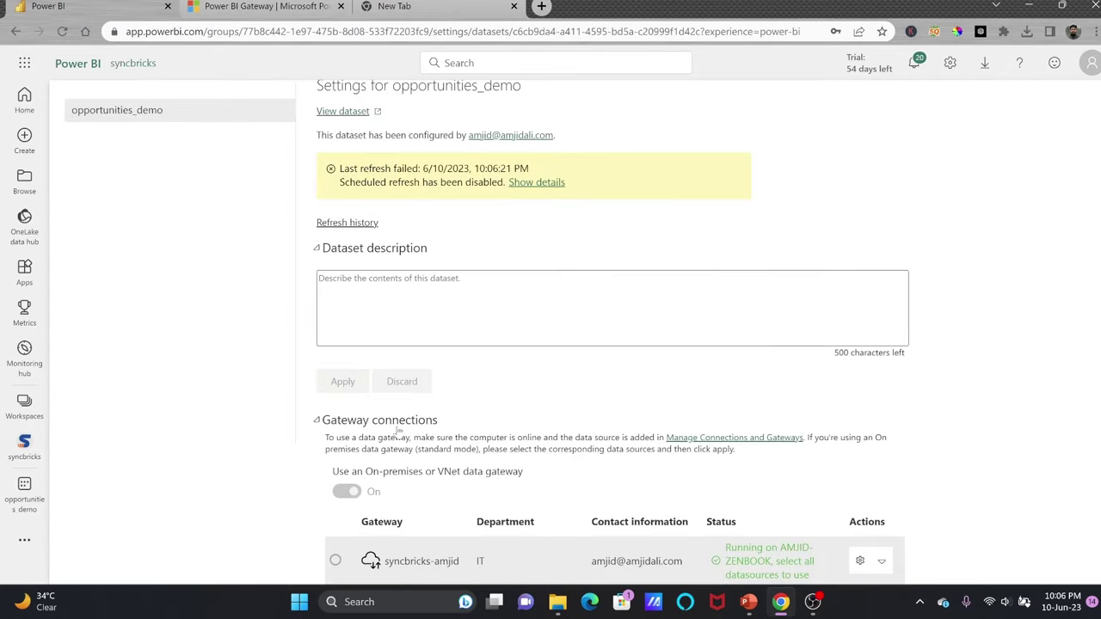
pyautogui.scroll(-3, 396, 429)
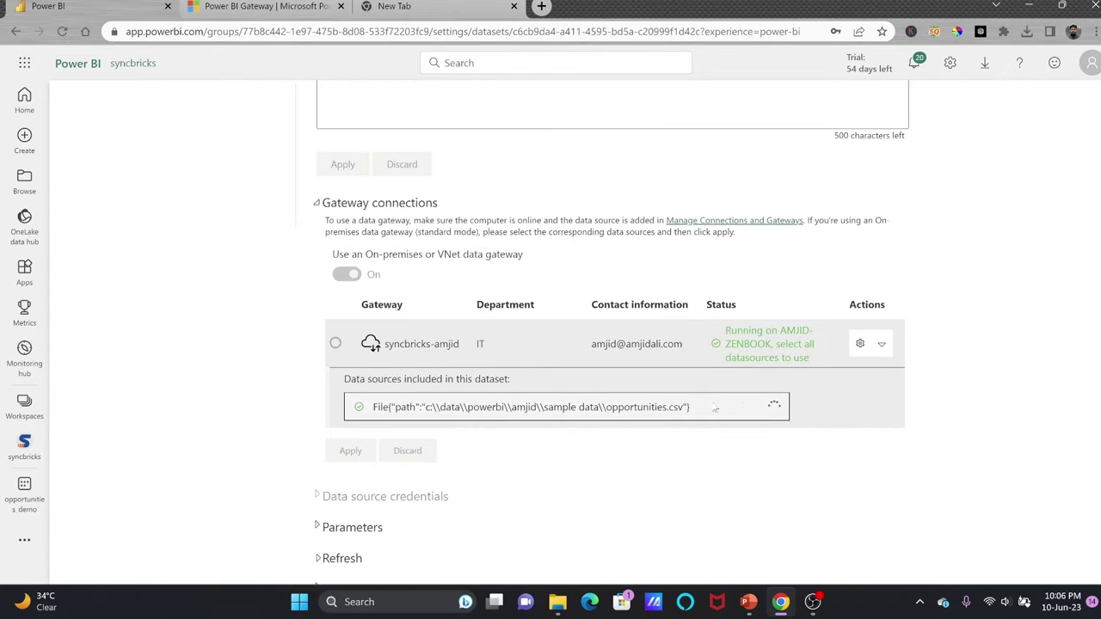
pyautogui.click(718, 418)
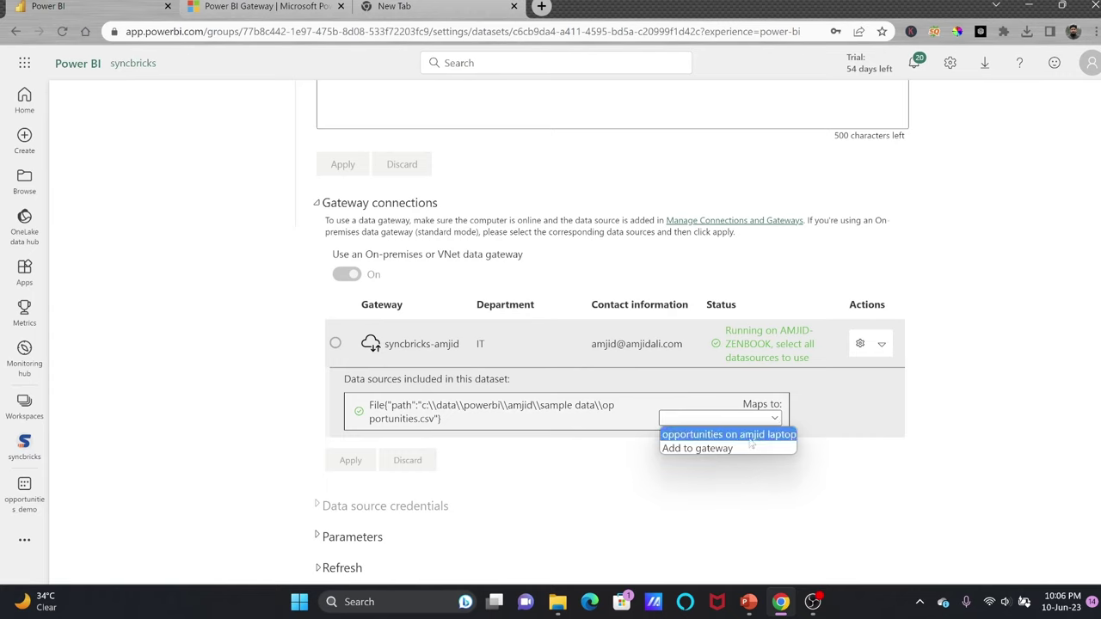
pyautogui.click(748, 436)
pyautogui.click(348, 446)
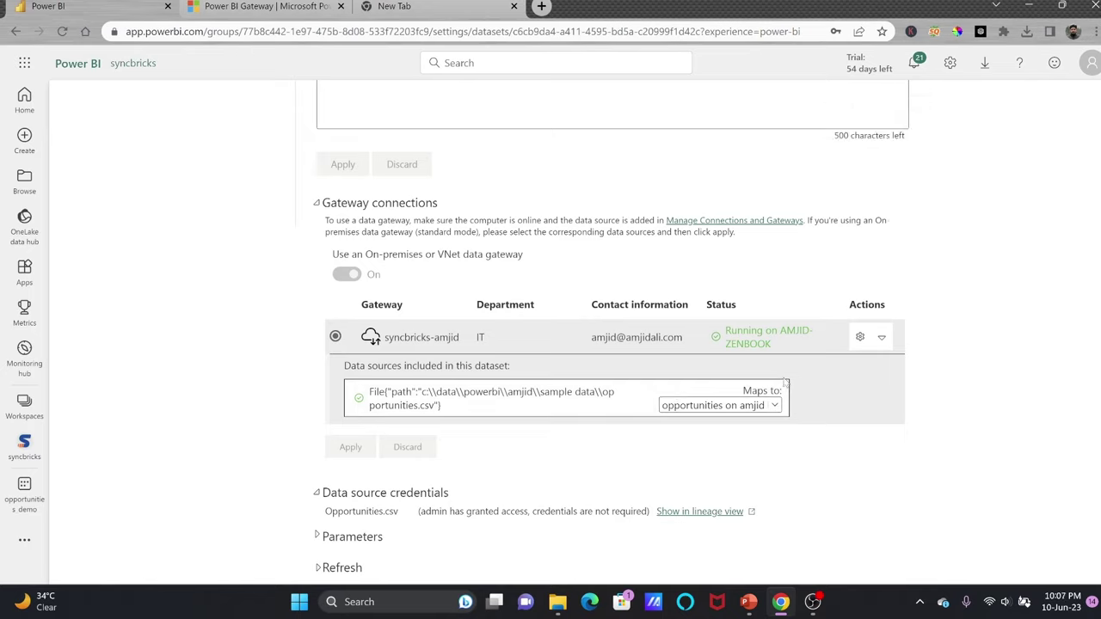
pyautogui.scroll(4, 785, 384)
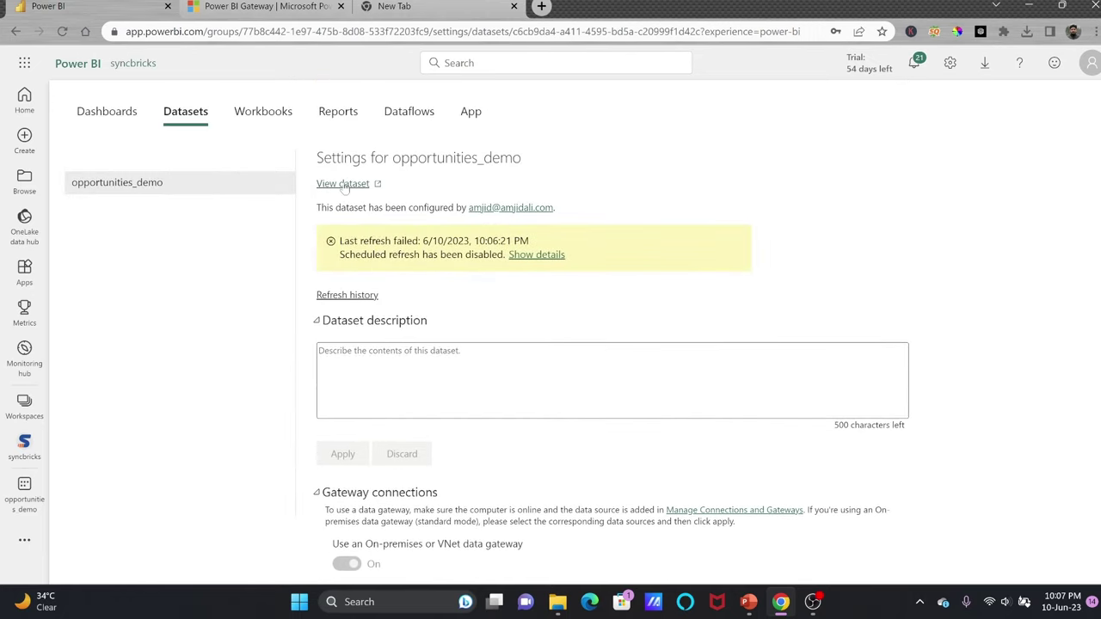
pyautogui.hotkey('alt', 'Left')
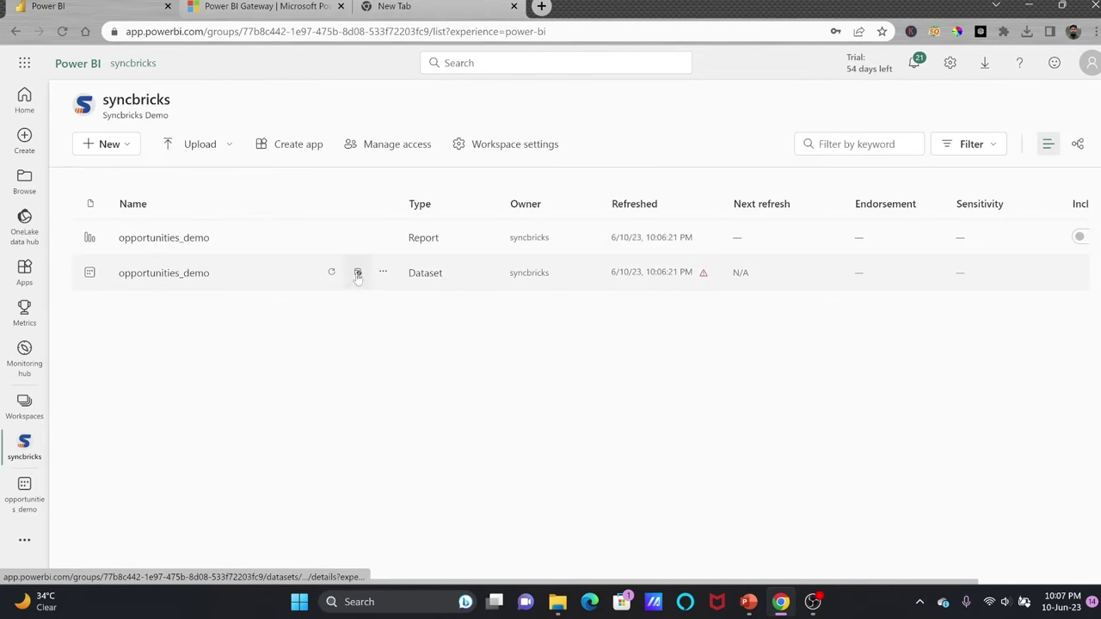
# Refresh opportunities_demo again and open its settings page.
pyautogui.click(331, 273)
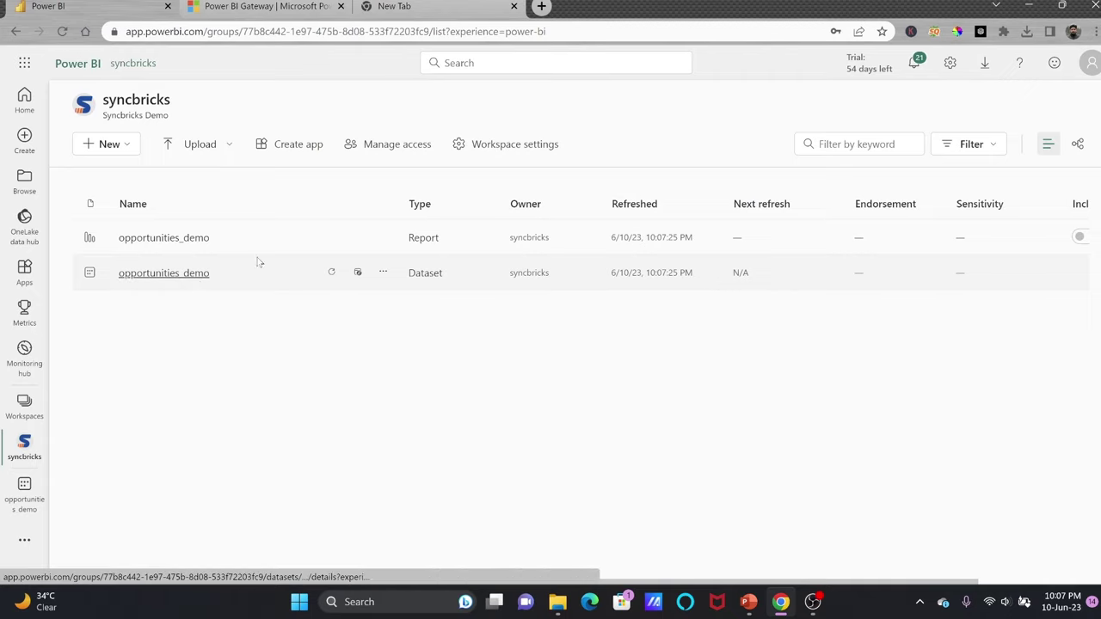
pyautogui.click(381, 273)
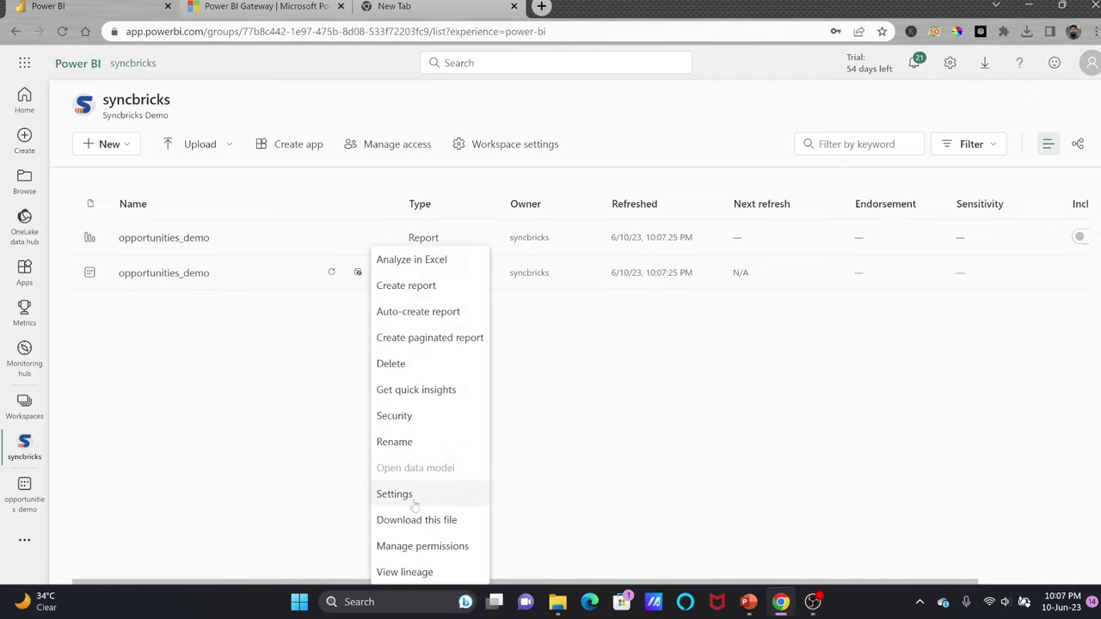
pyautogui.click(414, 504)
# Turn on a daily refresh schedule with times at 10 AM, 6 PM and 10 PM.
pyautogui.scroll(-3, 428, 464)
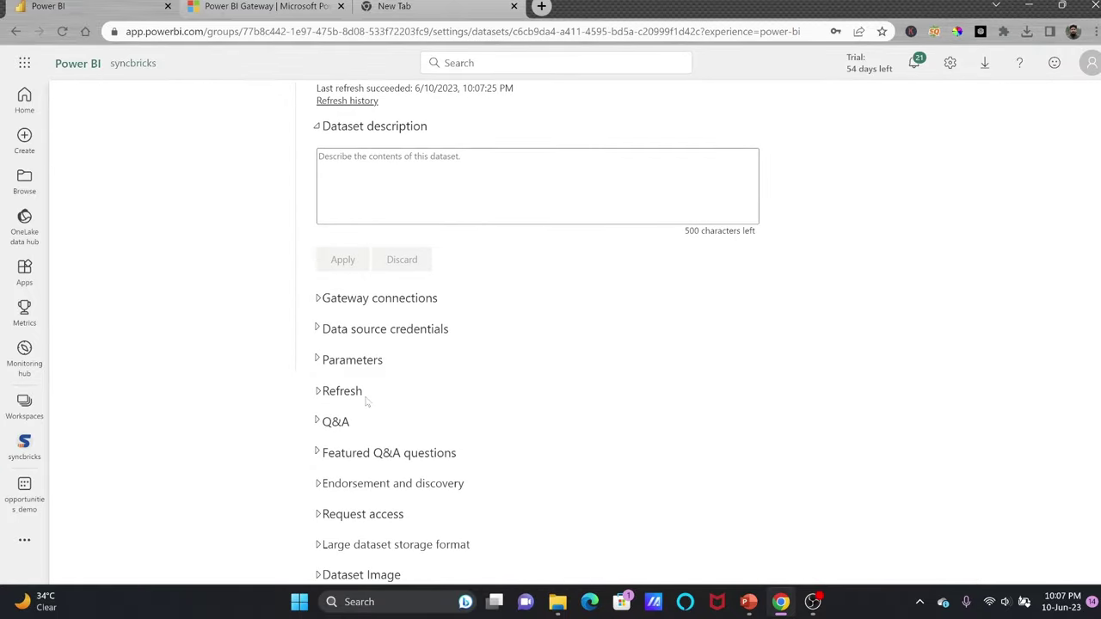
pyautogui.click(340, 392)
pyautogui.scroll(-2, 340, 395)
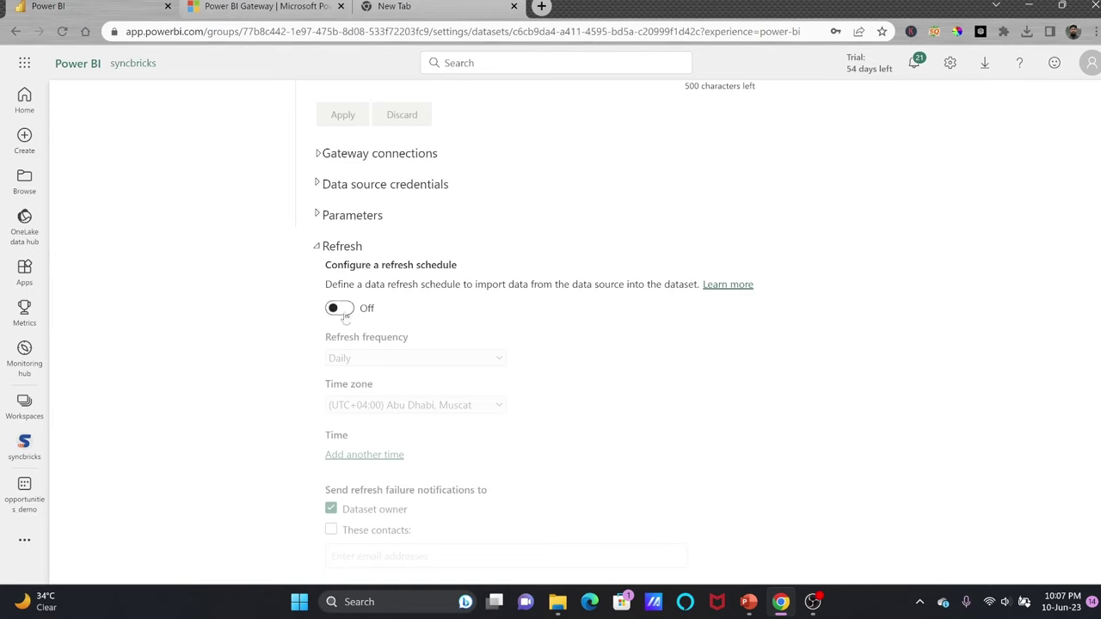
pyautogui.click(342, 308)
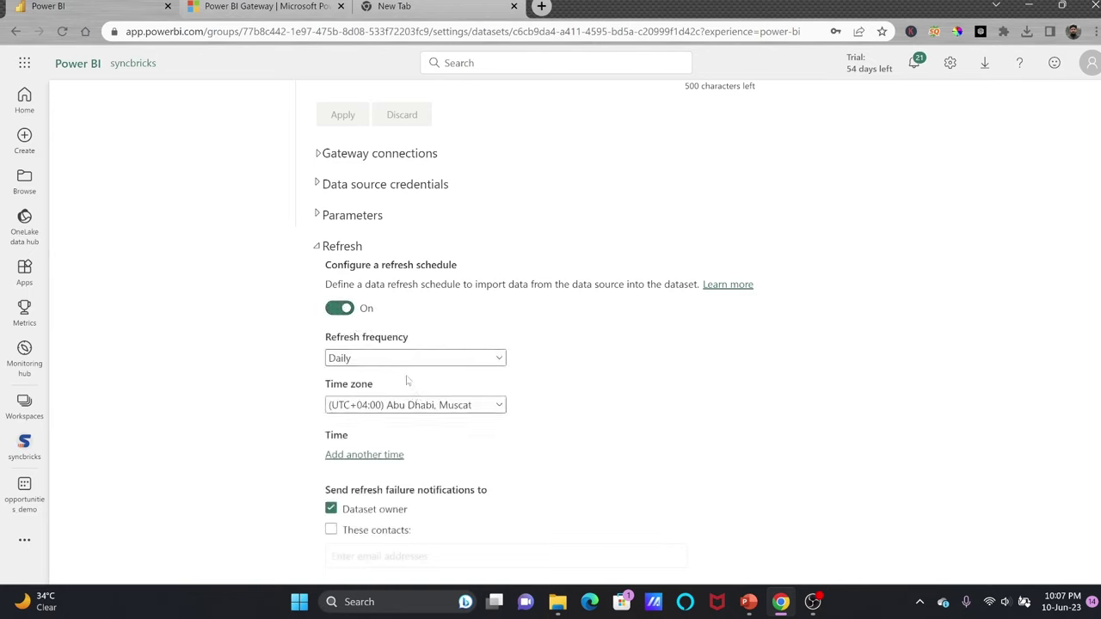
pyautogui.click(354, 455)
pyautogui.scroll(-2, 361, 456)
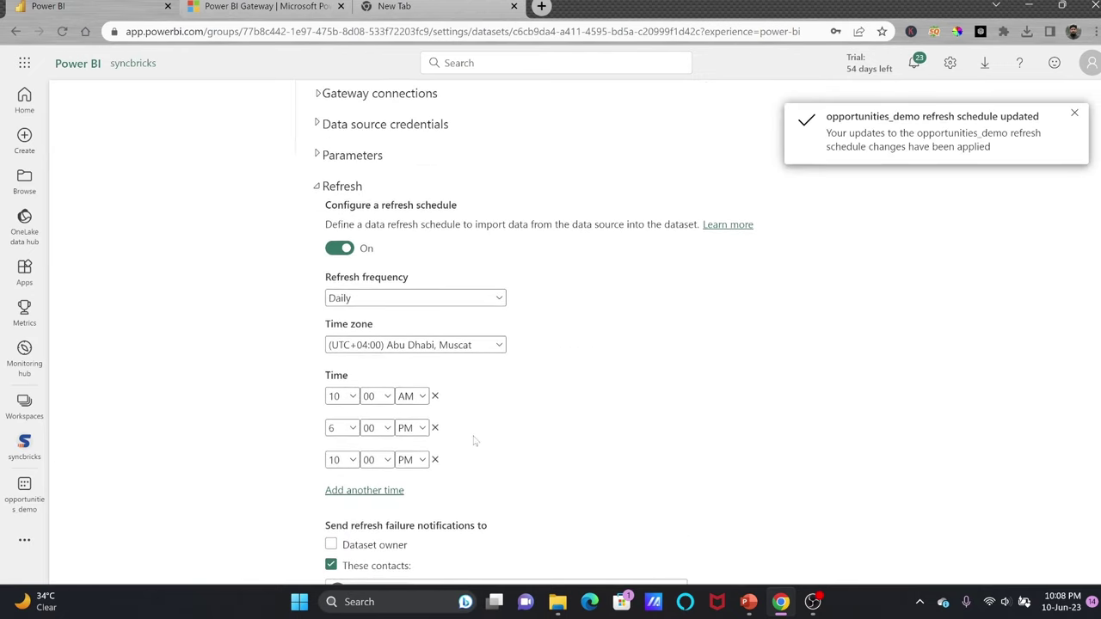
pyautogui.scroll(-4, 473, 440)
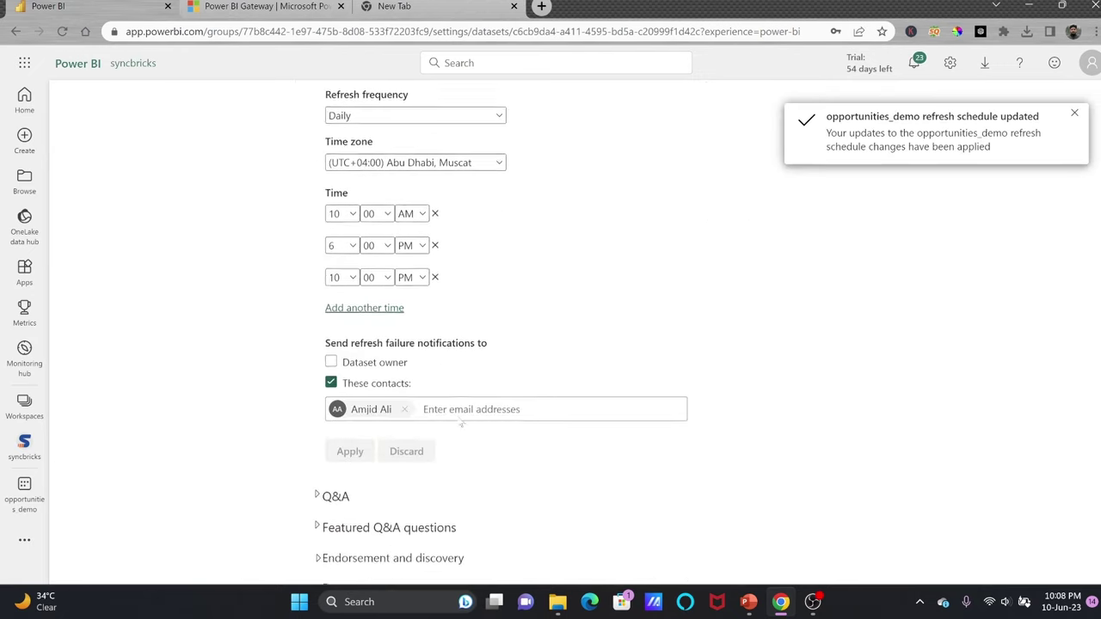
pyautogui.scroll(7, 460, 421)
pyautogui.scroll(1, 461, 422)
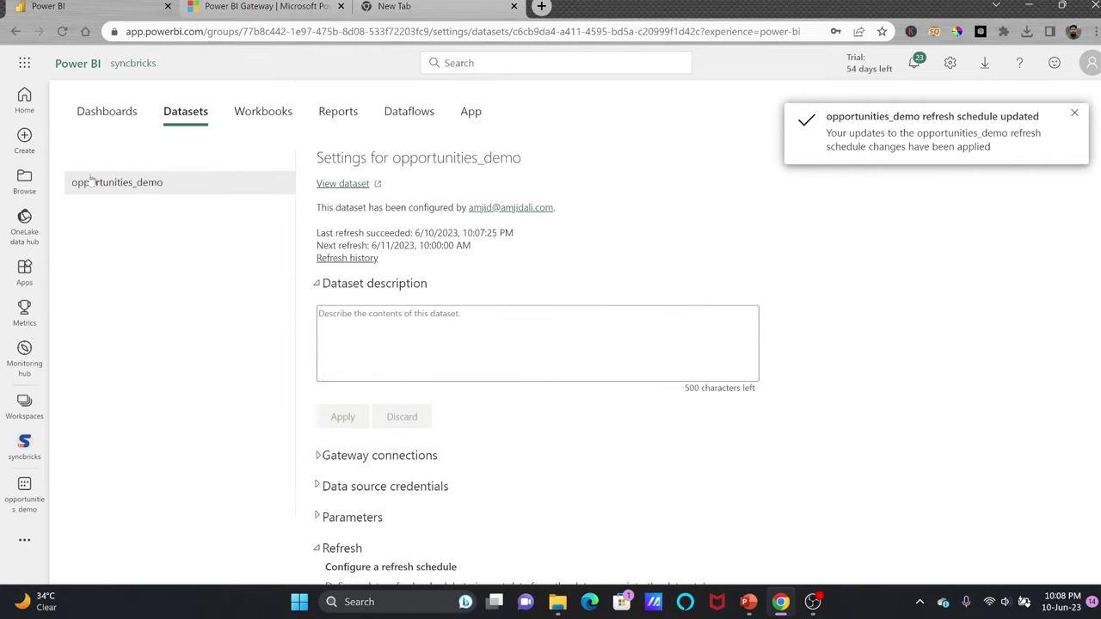
# Write a dataset description explaining the Opportunities CSV is reached through the Enterprise Gateway.
pyautogui.click(320, 286)
pyautogui.scroll(-3, 320, 275)
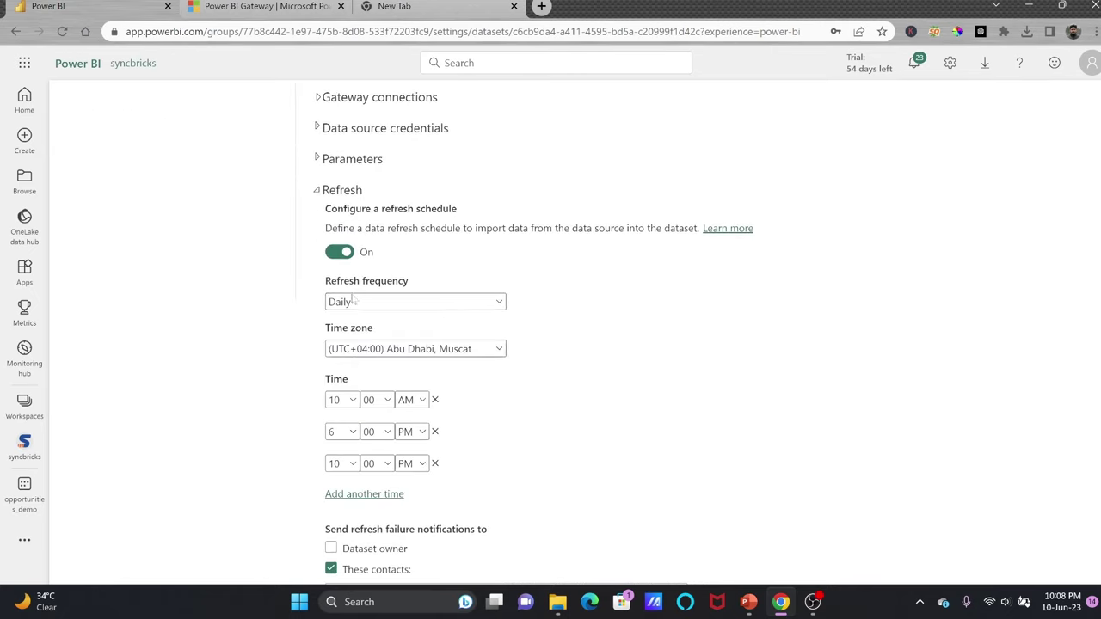
pyautogui.click(319, 190)
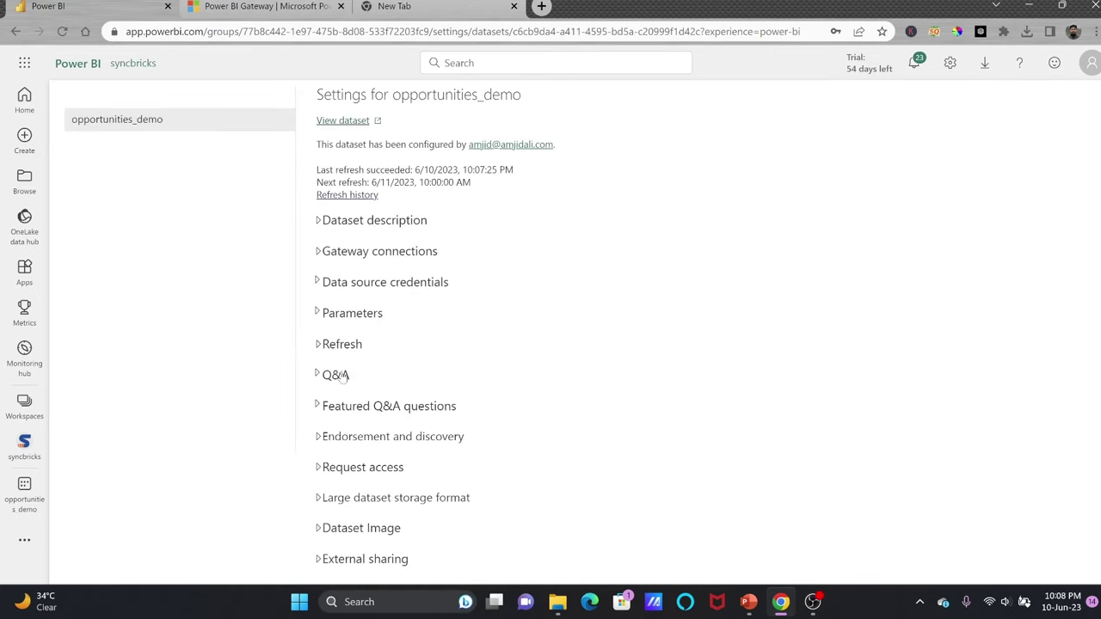
pyautogui.scroll(2, 366, 318)
pyautogui.click(322, 283)
pyautogui.write("Opportunities CSV file stored in Amjid's Laptop Connected using the Enterprise Gateway")
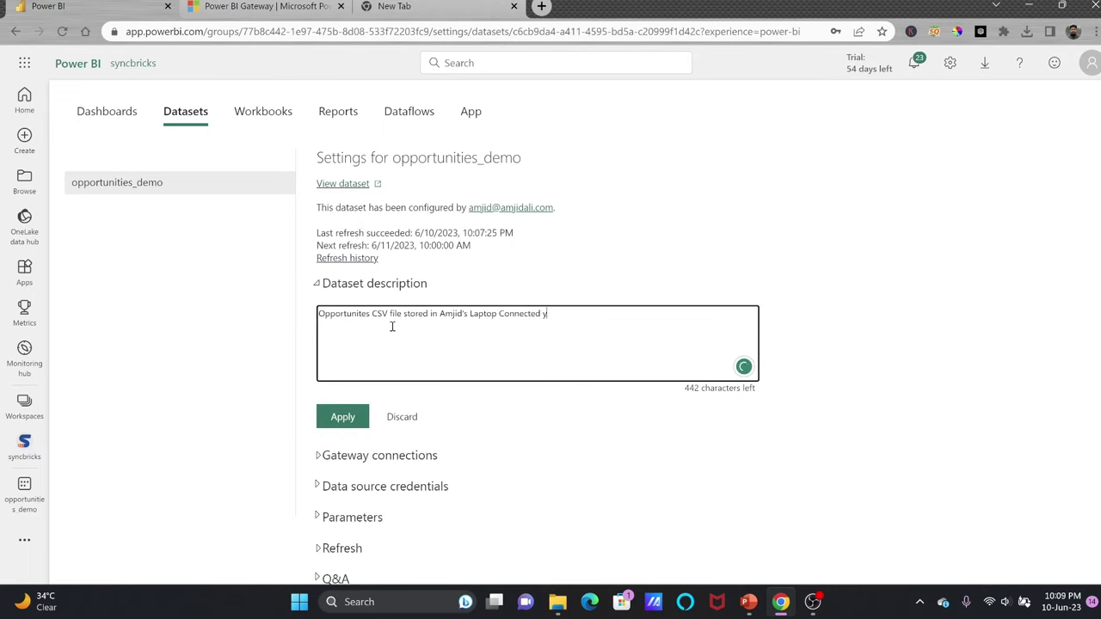
pyautogui.click(322, 283)
# Review the gateway mapping, data source credentials, parameters and refresh schedule sections.
pyautogui.click(325, 316)
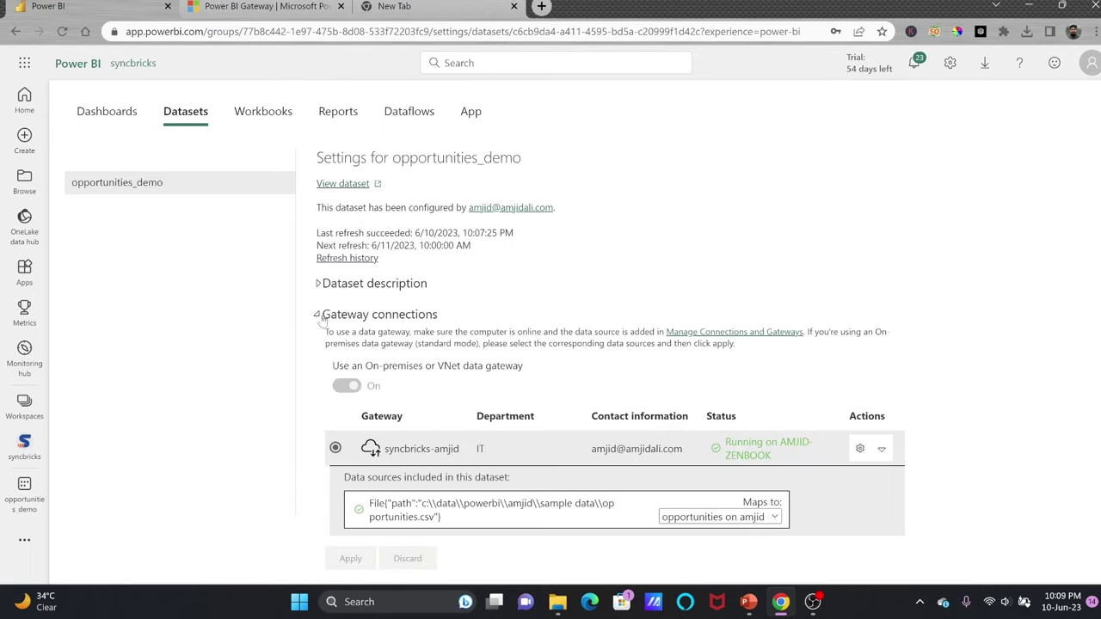
pyautogui.scroll(-3, 692, 478)
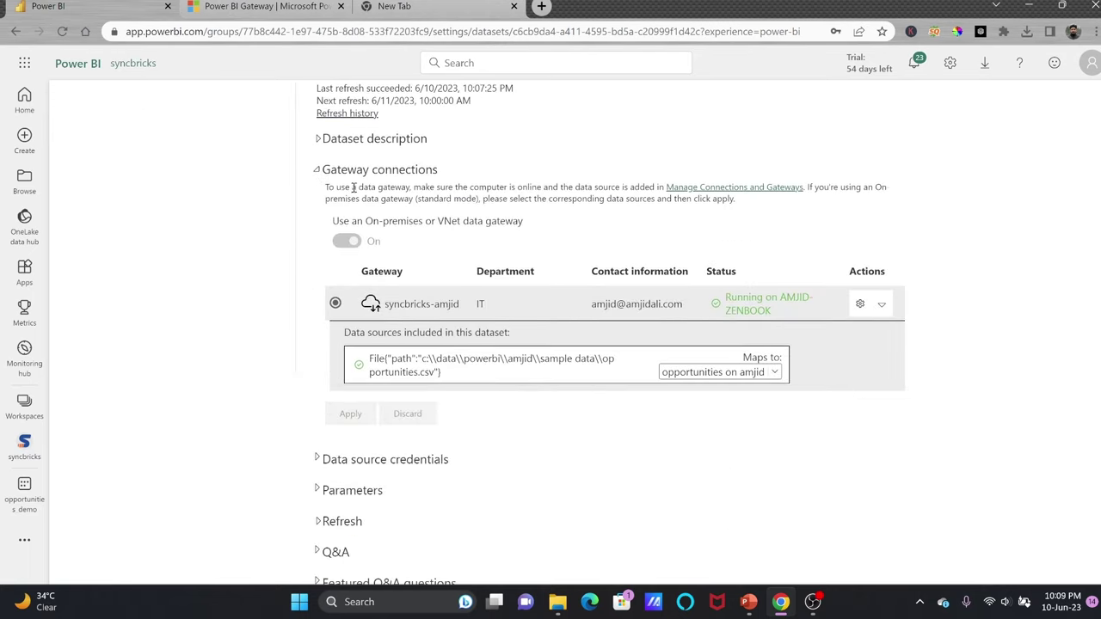
pyautogui.click(317, 170)
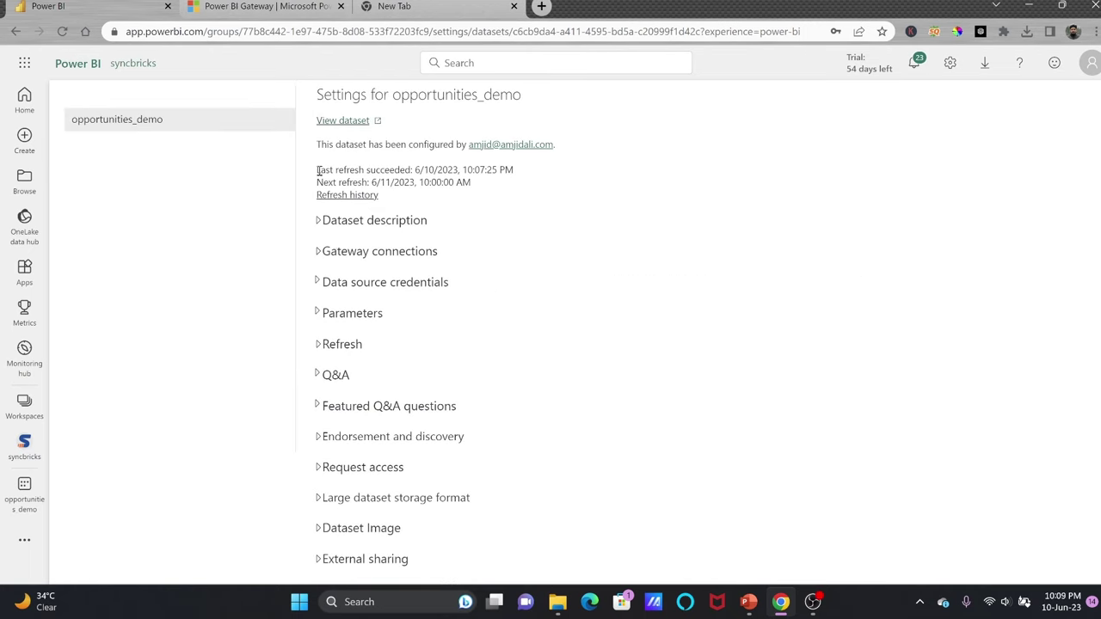
pyautogui.click(318, 283)
pyautogui.click(359, 327)
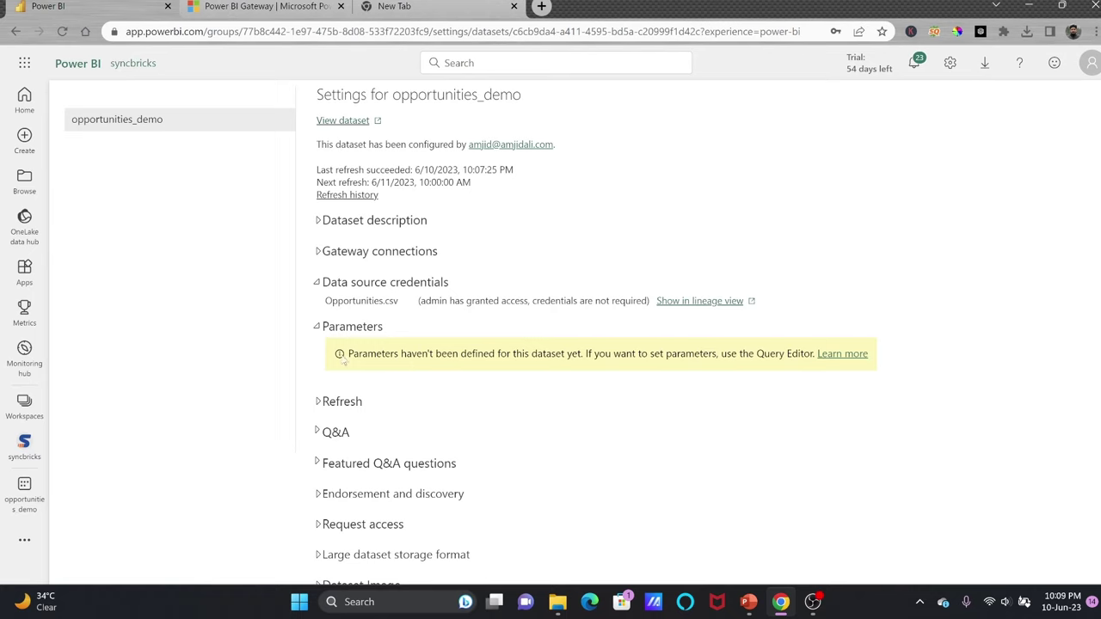
pyautogui.click(335, 401)
pyautogui.scroll(-1, 344, 420)
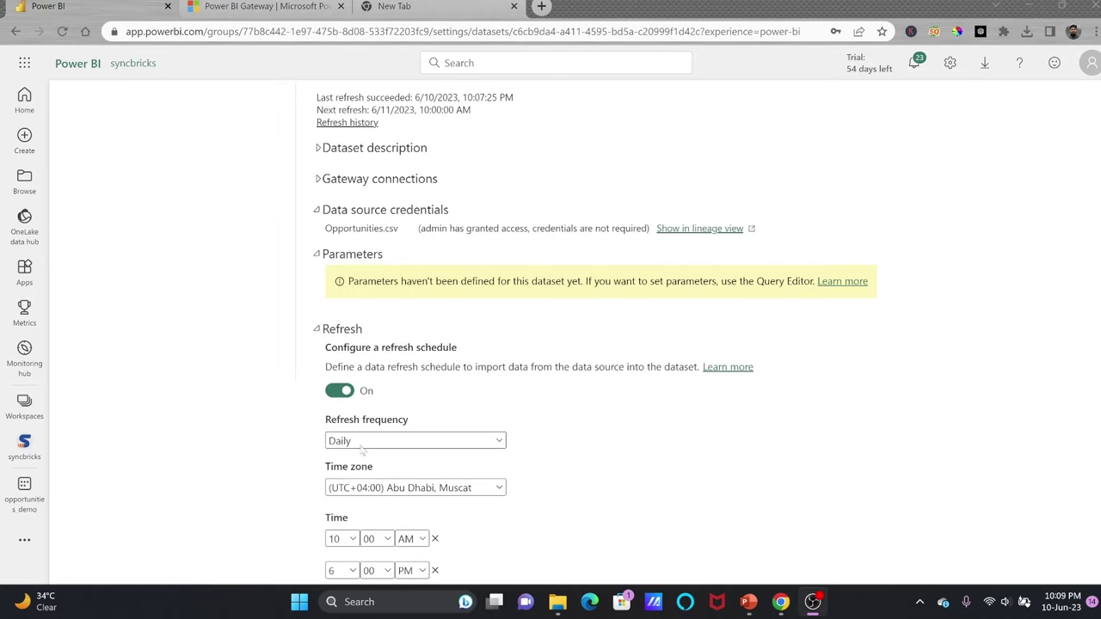
pyautogui.click(347, 333)
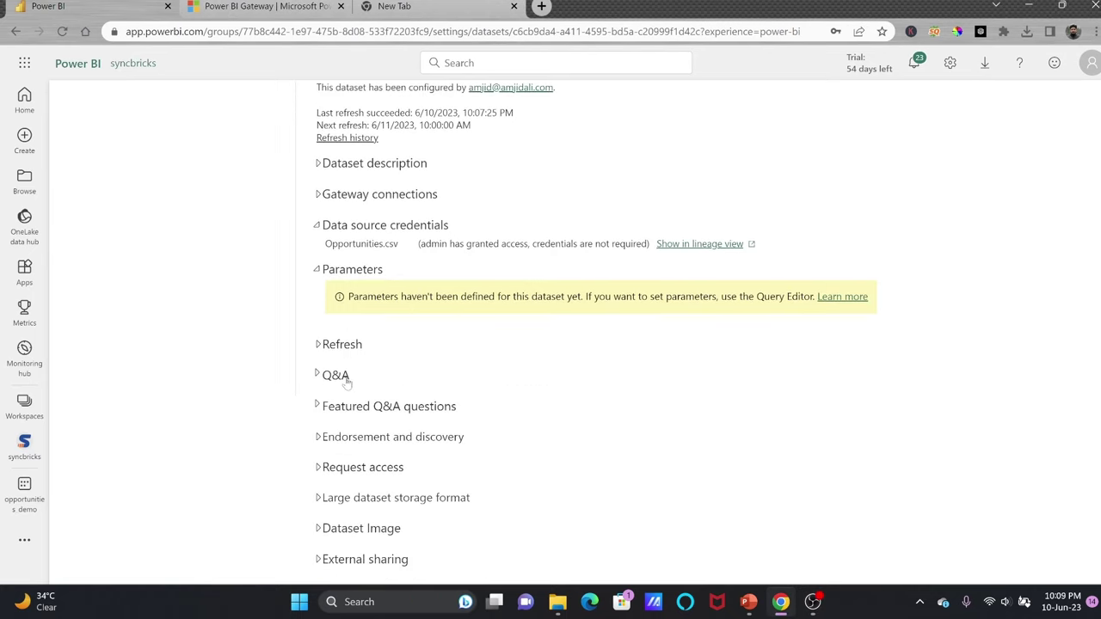
# Add a featured Q&A question about 2022 expected revenue, removing the extra empty entry.
pyautogui.click(337, 377)
pyautogui.scroll(-1, 411, 346)
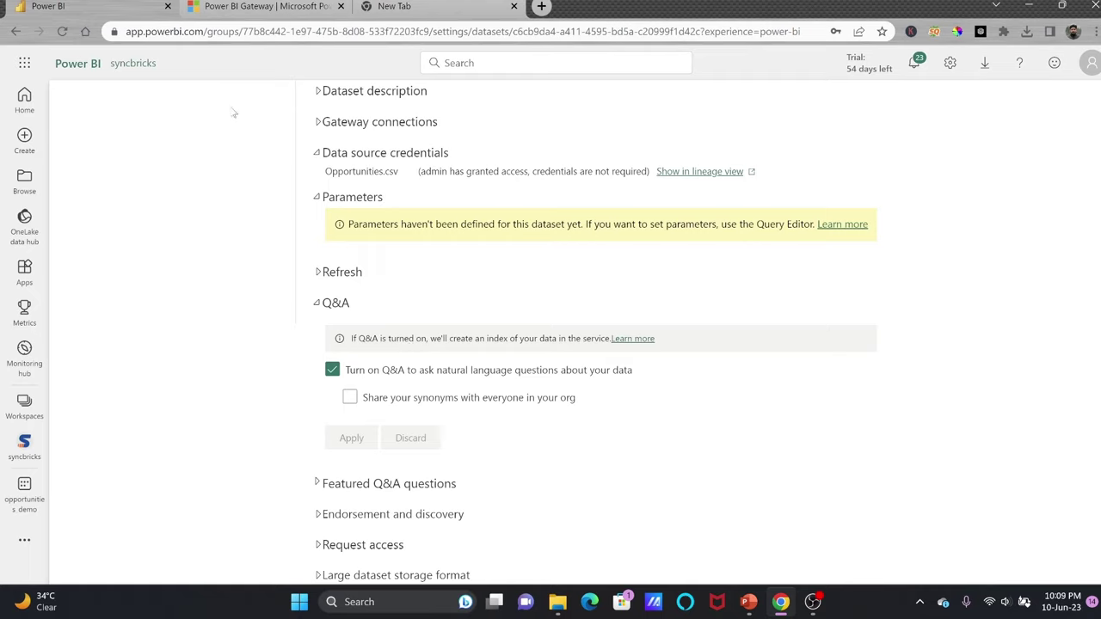
pyautogui.click(389, 483)
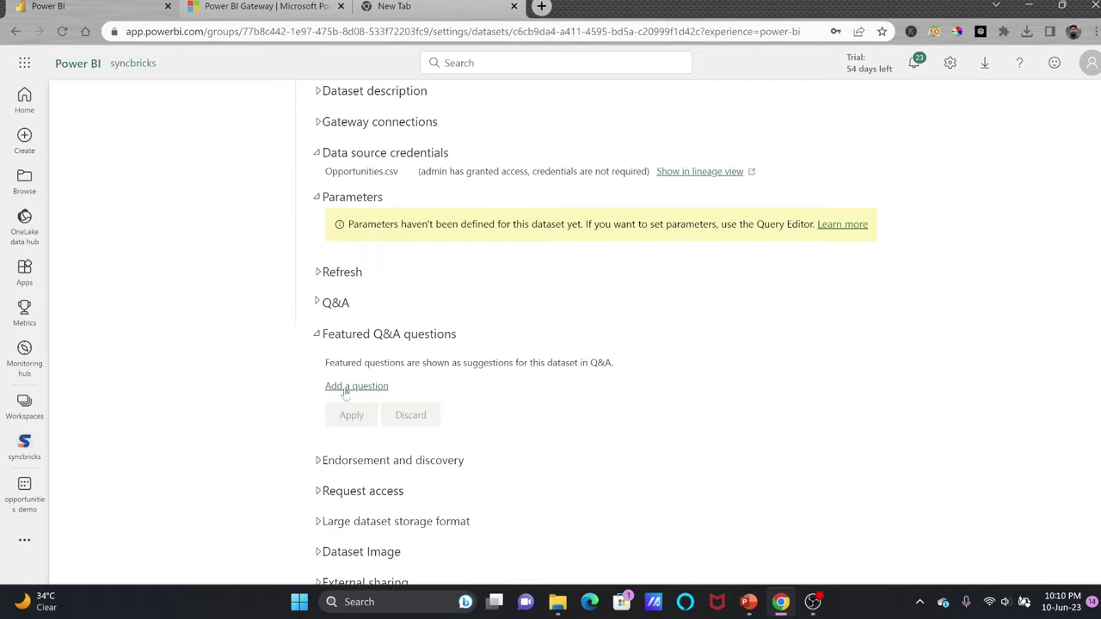
pyautogui.click(344, 388)
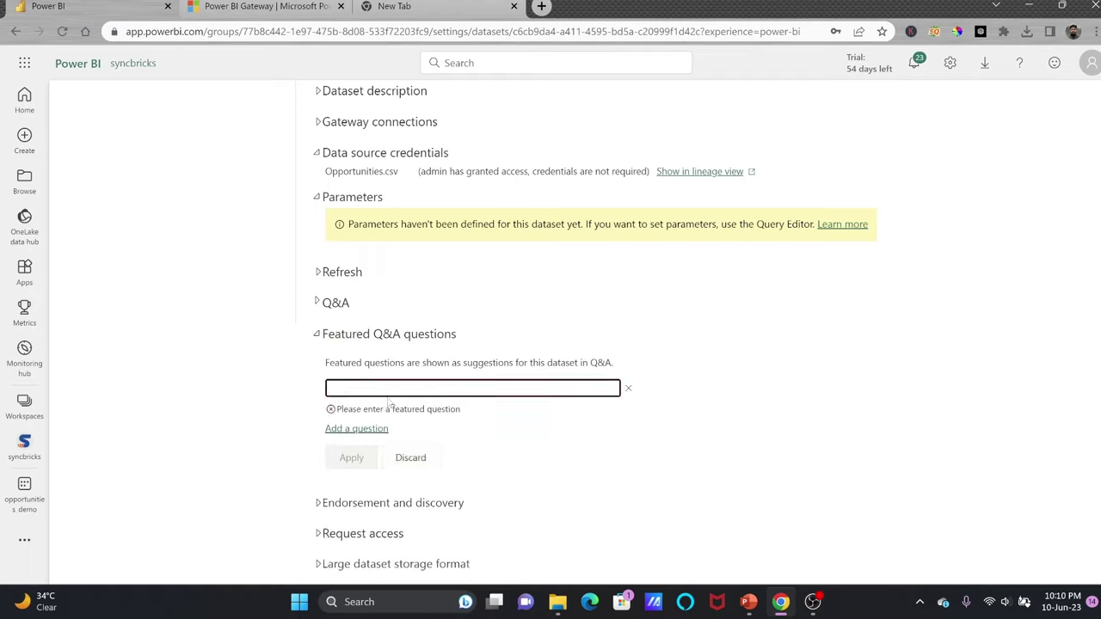
pyautogui.write('What is Total ExpectedRevenue in Fiscal Year 2022')
pyautogui.click(374, 427)
pyautogui.click(628, 413)
pyautogui.scroll(-1, 516, 387)
# Set the dataset image, check the sharing options, then return to syncbricks and refresh opportunities_demo.
pyautogui.click(404, 440)
pyautogui.scroll(-2, 411, 445)
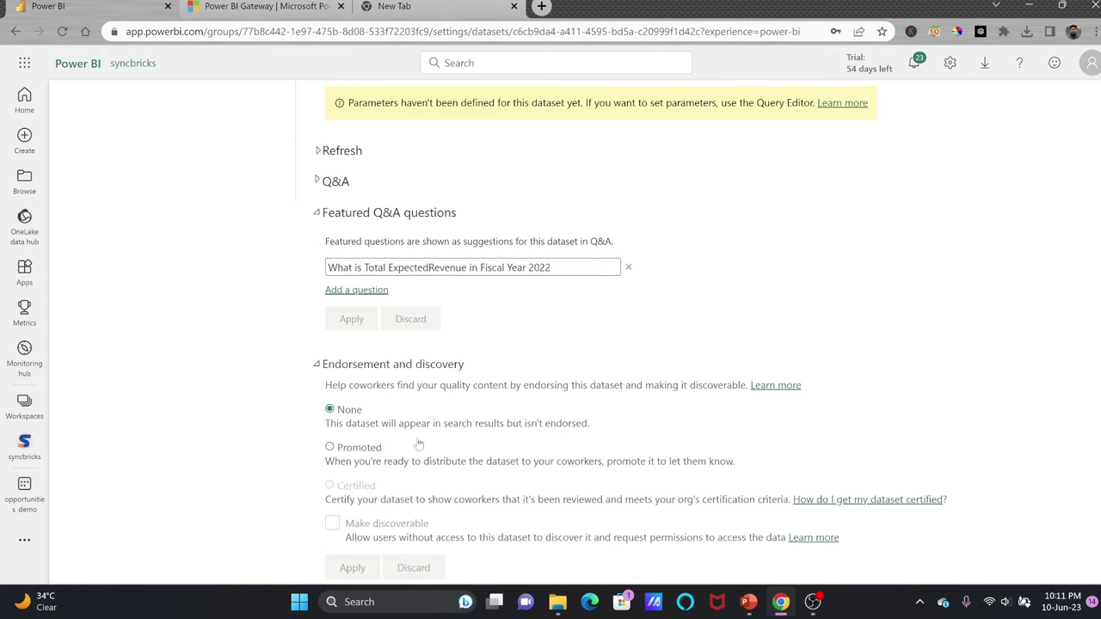
pyautogui.scroll(-2, 379, 455)
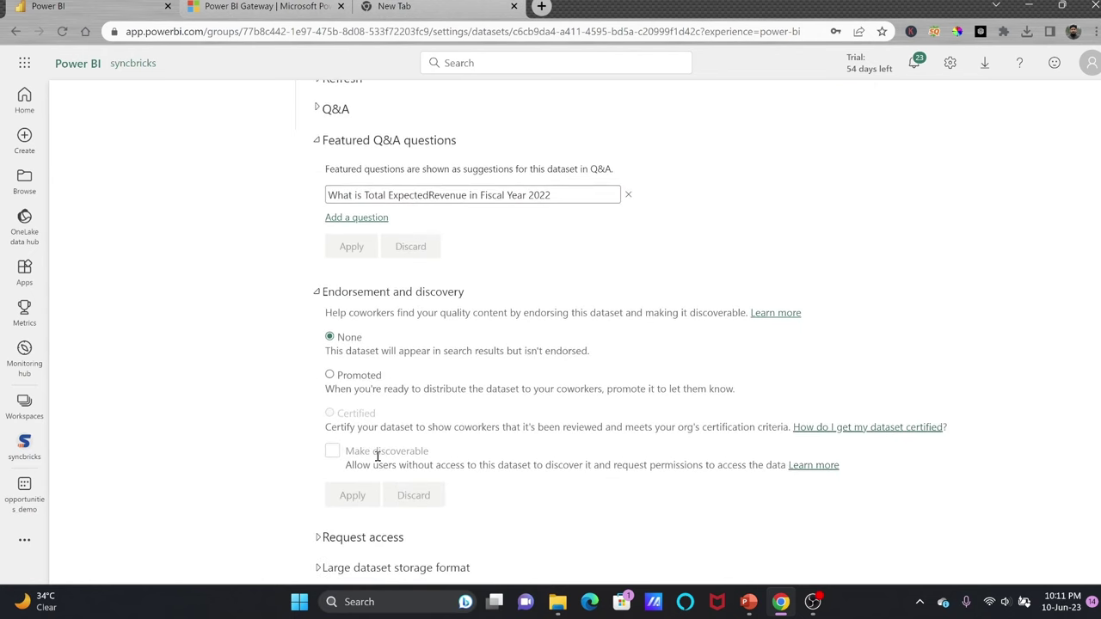
pyautogui.click(343, 296)
pyautogui.click(361, 468)
pyautogui.scroll(-5, 361, 469)
pyautogui.click(364, 335)
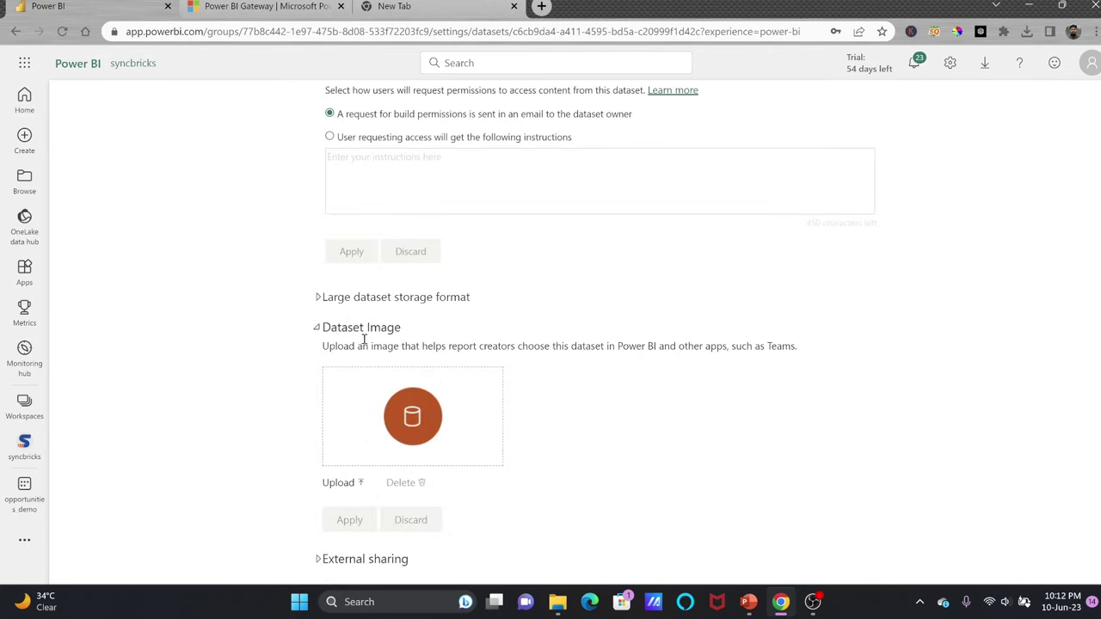
pyautogui.click(345, 559)
pyautogui.scroll(-1, 345, 516)
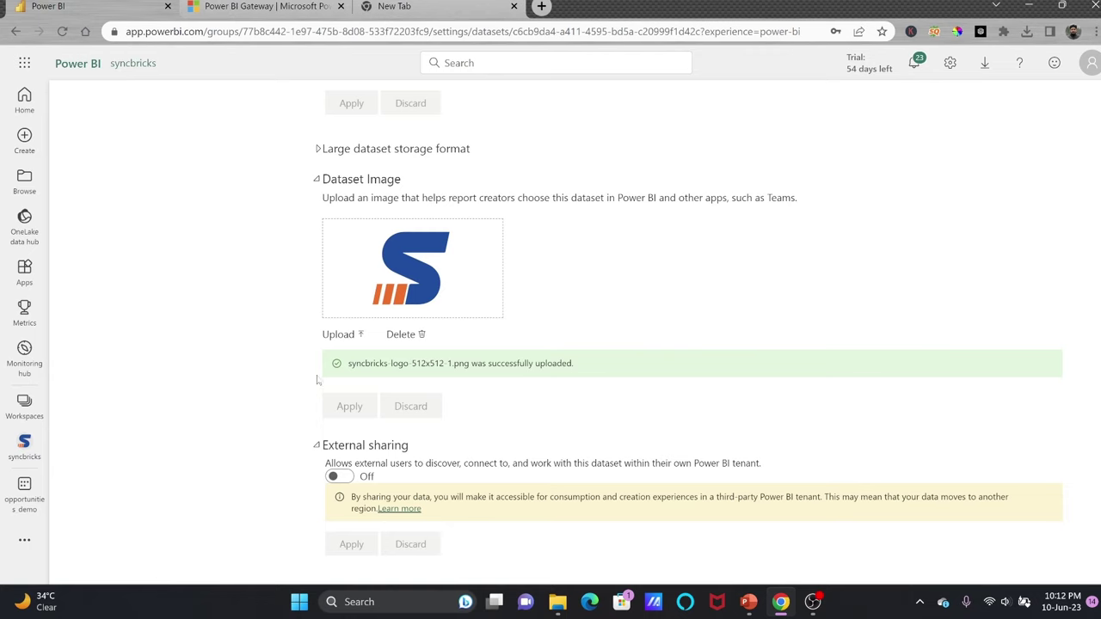
pyautogui.scroll(5, 388, 277)
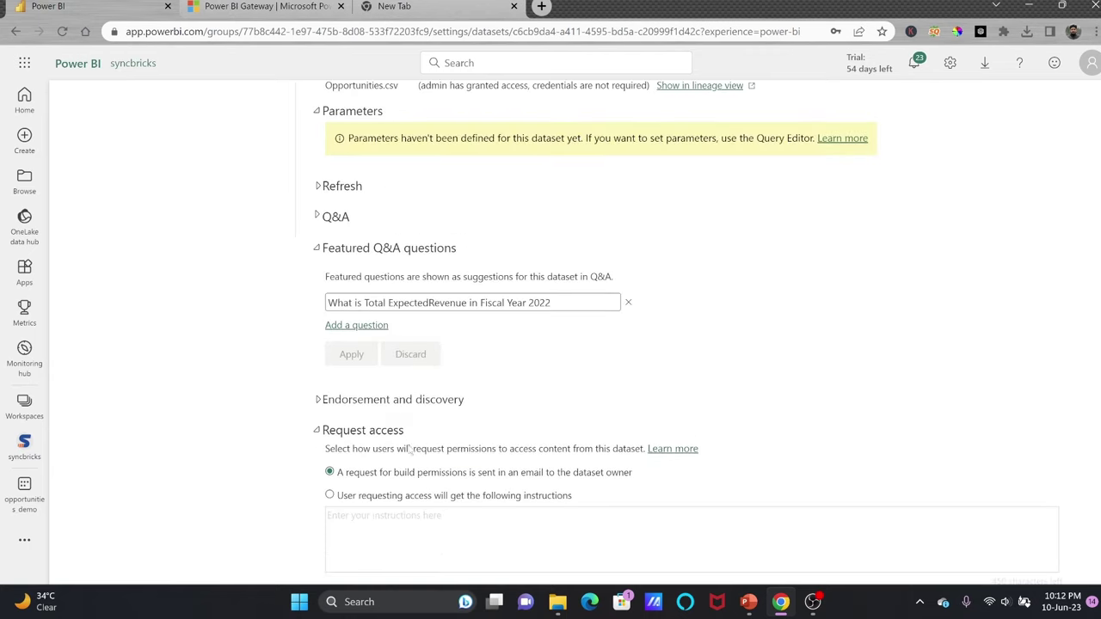
pyautogui.hotkey('alt', 'Left')
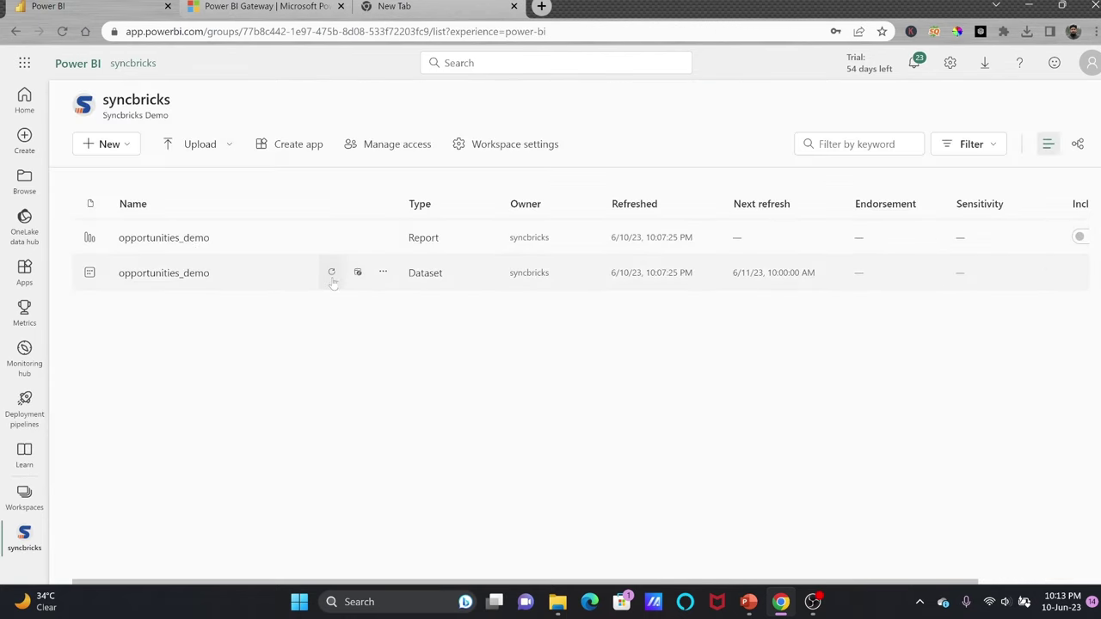
pyautogui.click(331, 272)
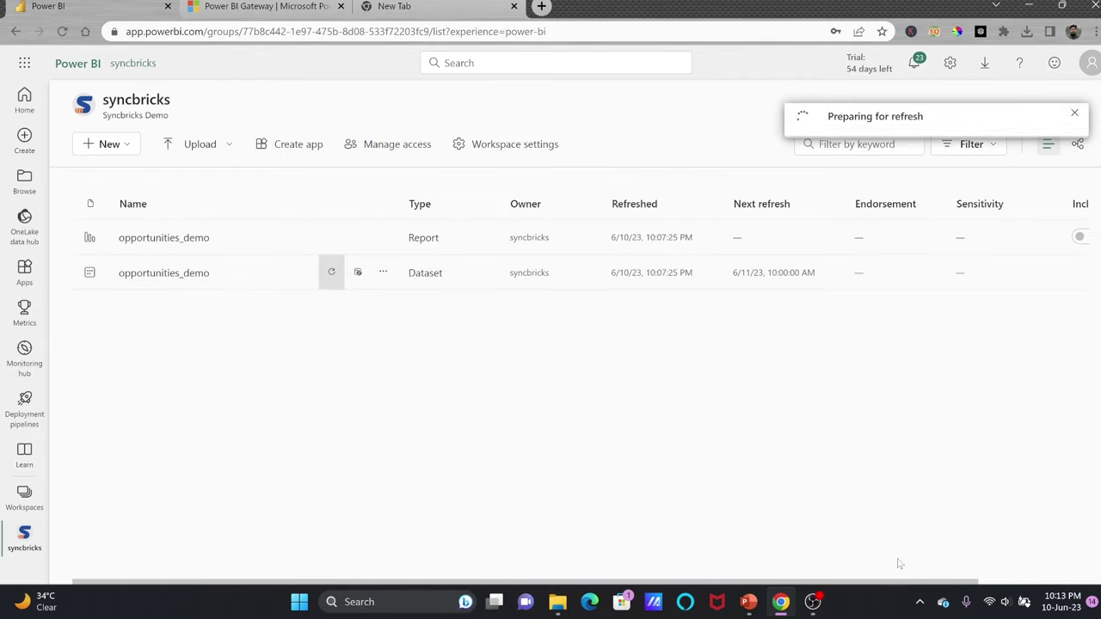